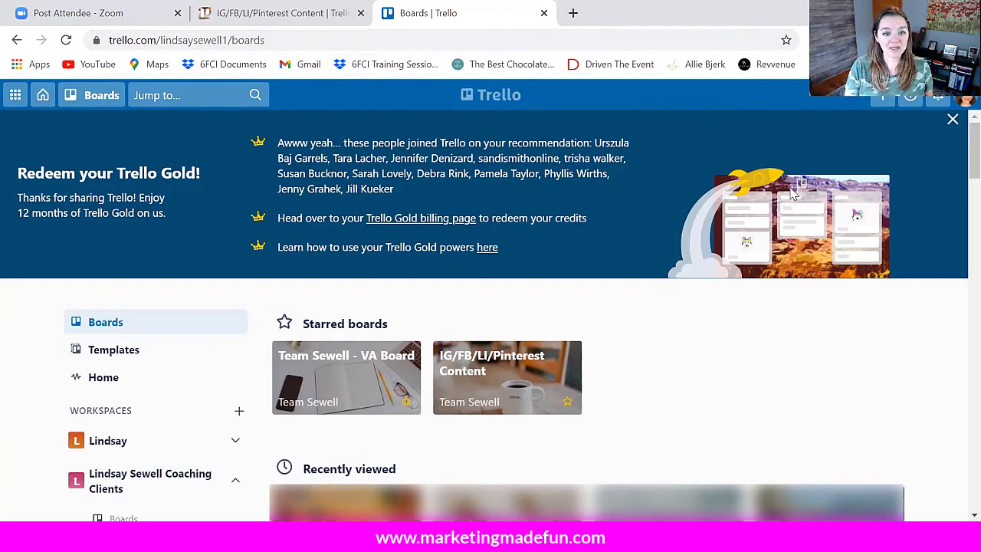
- Create a board titled "Trello Tutorial" in the personal workspace that still has a free board available
{"action": "left_click", "coordinate": [885, 101]}
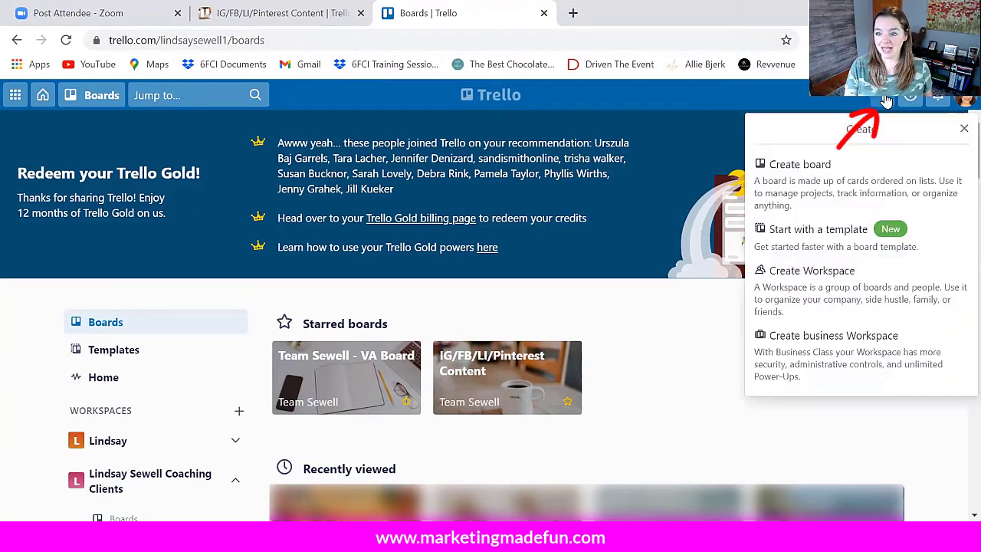
{"action": "left_click", "coordinate": [800, 166]}
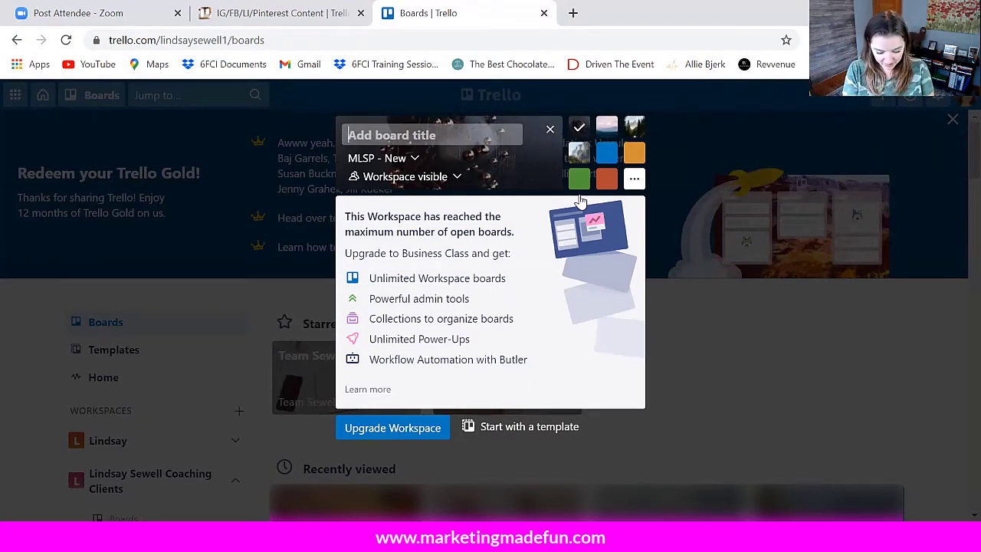
{"action": "type", "text": "Tree"}
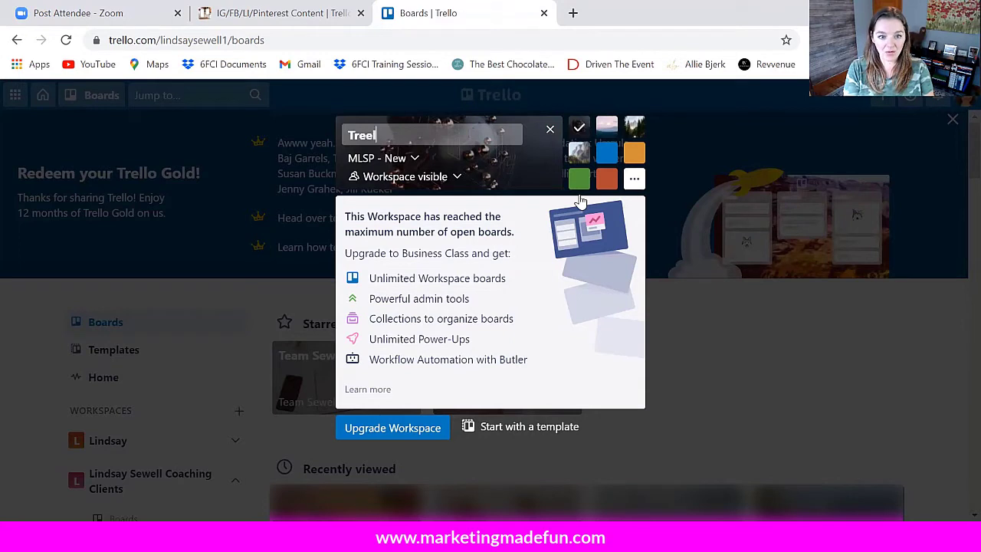
{"action": "key", "text": "BackSpace"}
{"action": "key", "text": "BackSpace"}
{"action": "type", "text": "ello Tutorial"}
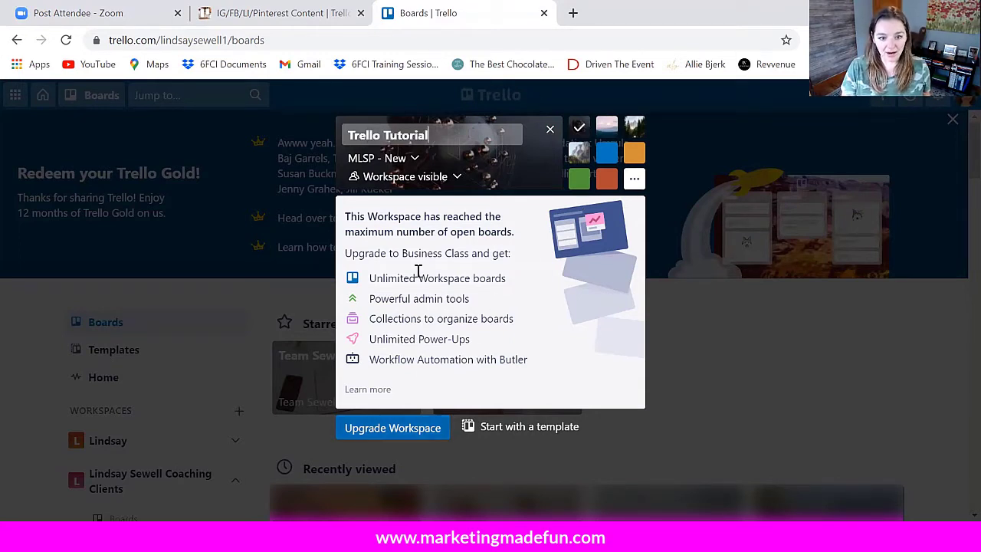
{"action": "left_click", "coordinate": [412, 158]}
{"action": "left_click", "coordinate": [376, 197]}
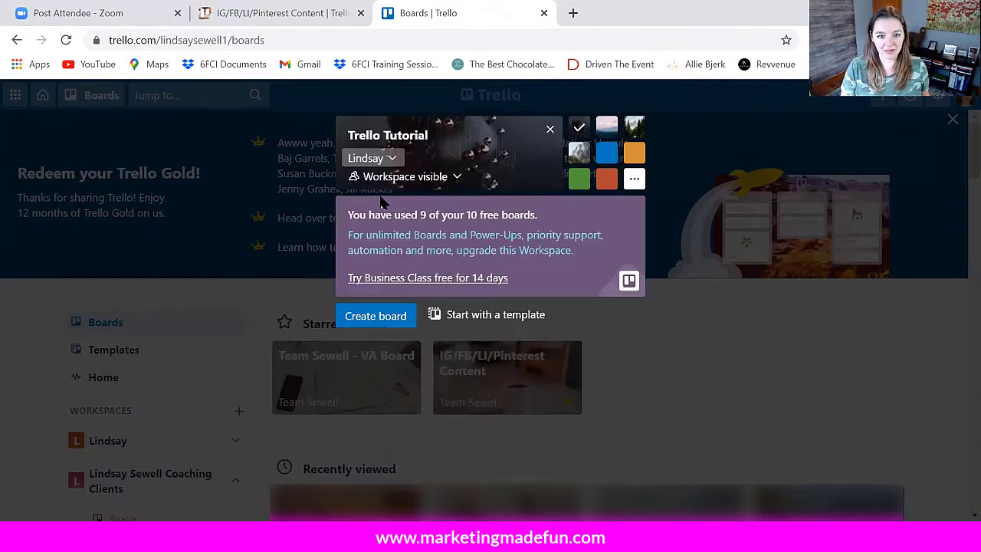
{"action": "left_click", "coordinate": [387, 315]}
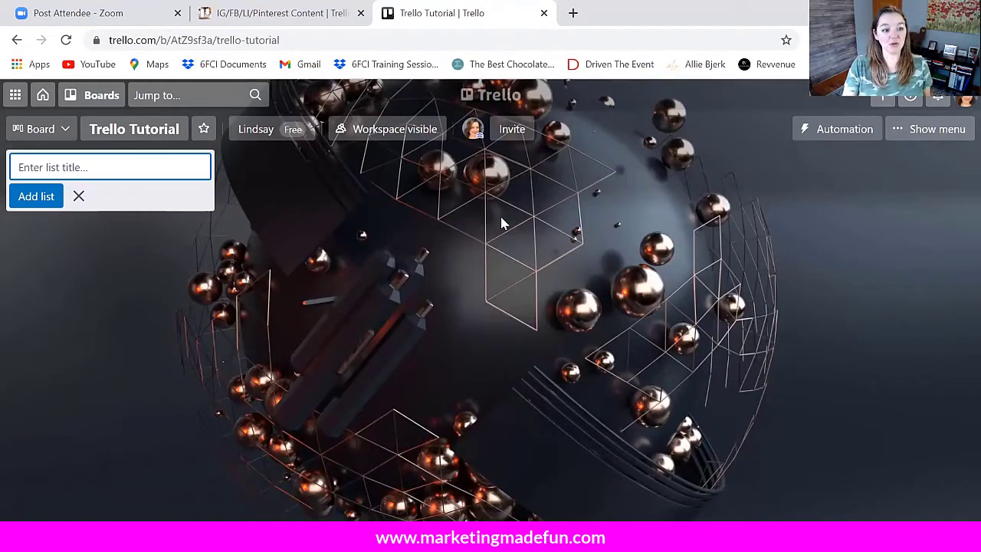
- Change the board's background to the solid pink color
{"action": "left_click", "coordinate": [928, 132]}
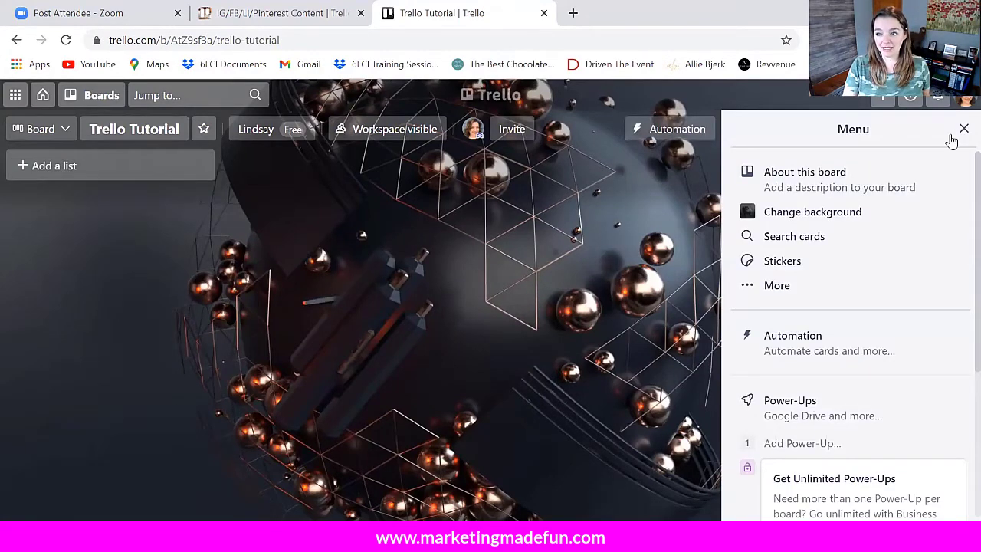
{"action": "left_click", "coordinate": [963, 129]}
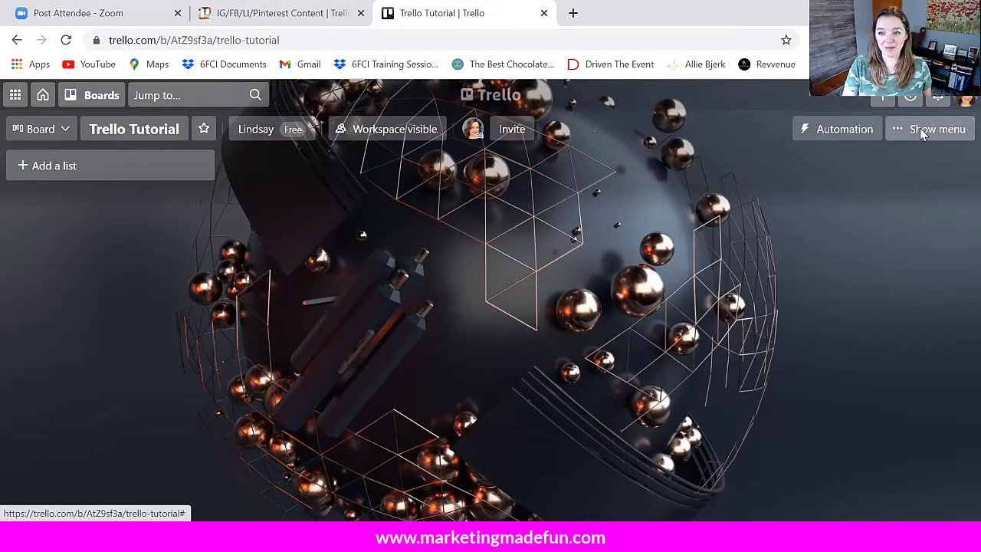
{"action": "left_click", "coordinate": [920, 130]}
{"action": "left_click", "coordinate": [819, 215]}
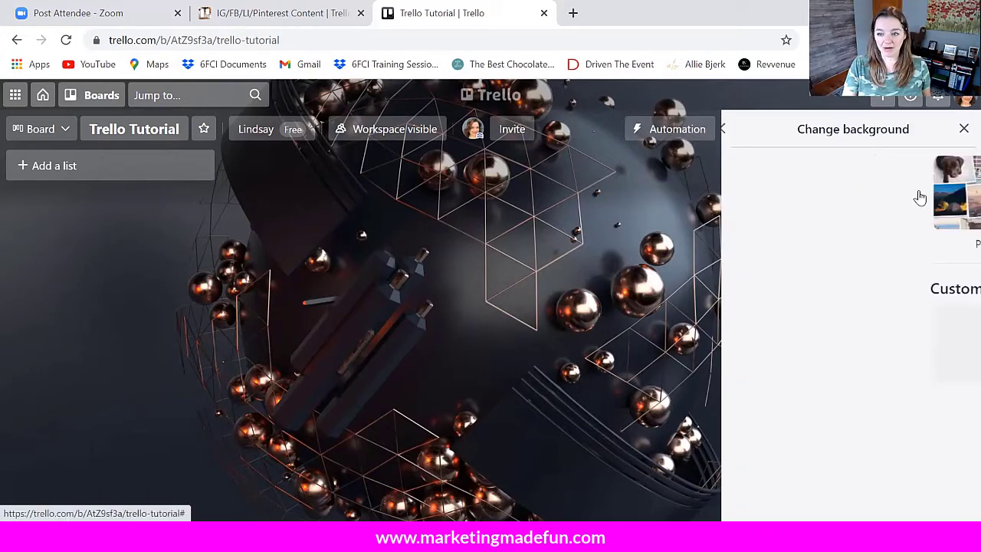
{"action": "left_click", "coordinate": [893, 249]}
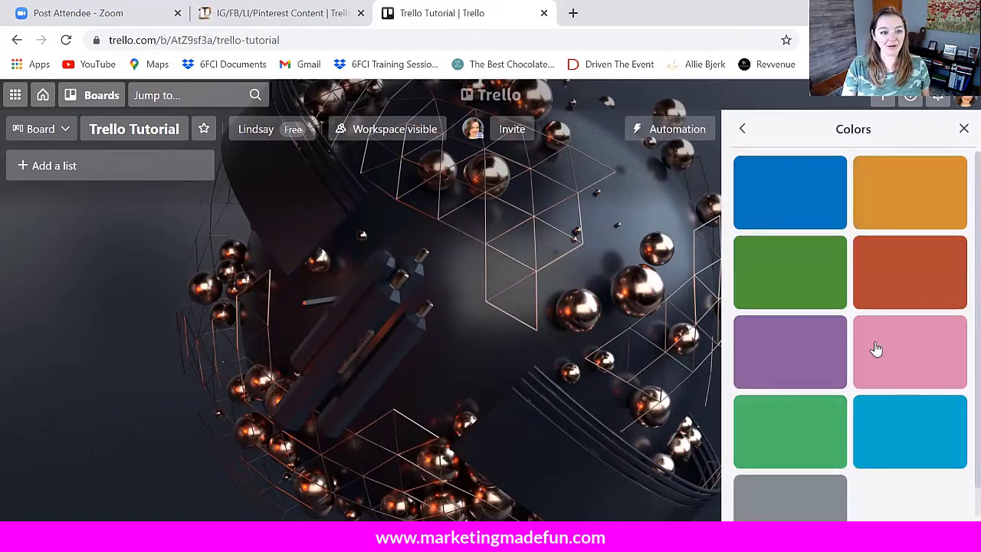
{"action": "left_click", "coordinate": [876, 349]}
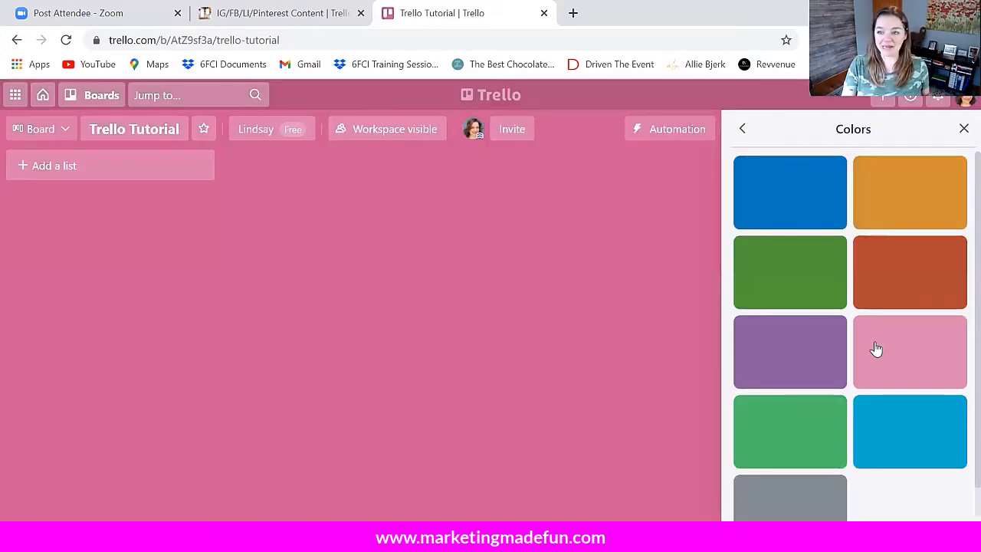
{"action": "left_click", "coordinate": [963, 130]}
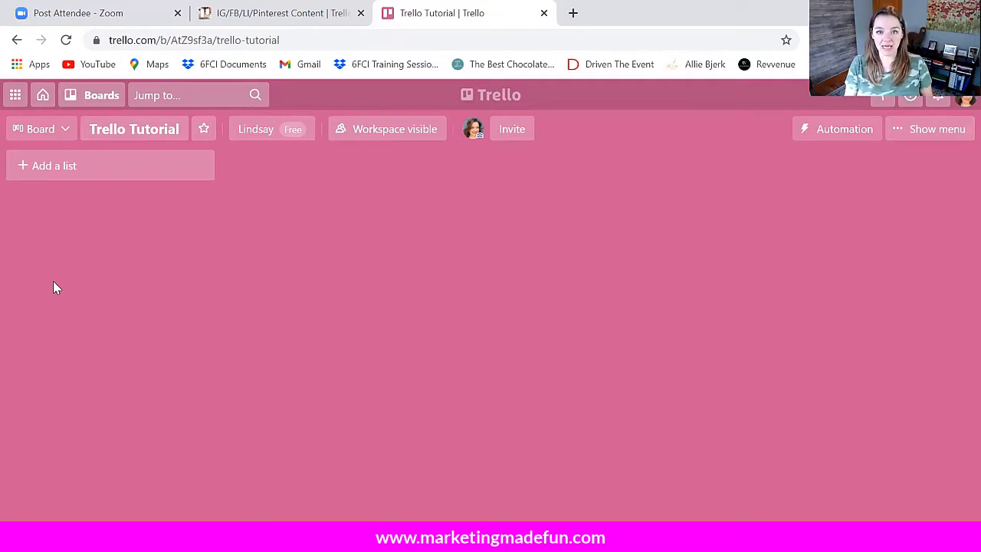
- Add a first list titled "Monthly Content Plan" to the board
{"action": "left_click", "coordinate": [72, 165]}
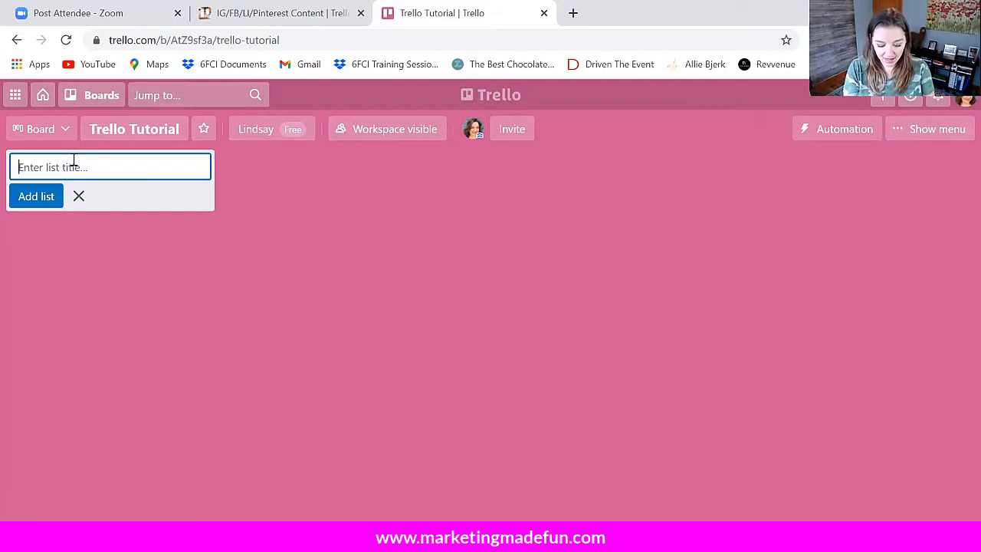
{"action": "type", "text": "Monthly Con"}
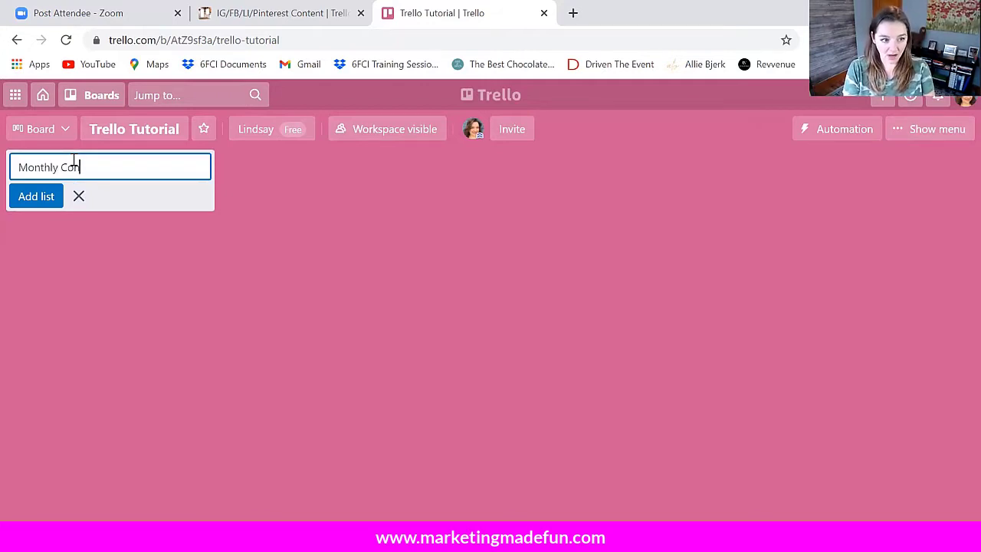
{"action": "type", "text": "tent Plan"}
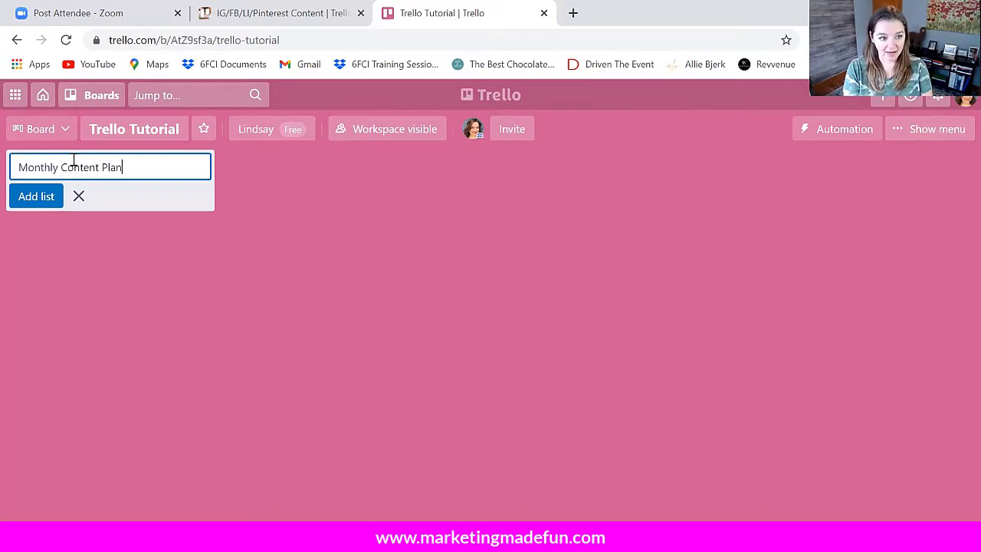
{"action": "key", "text": "Return"}
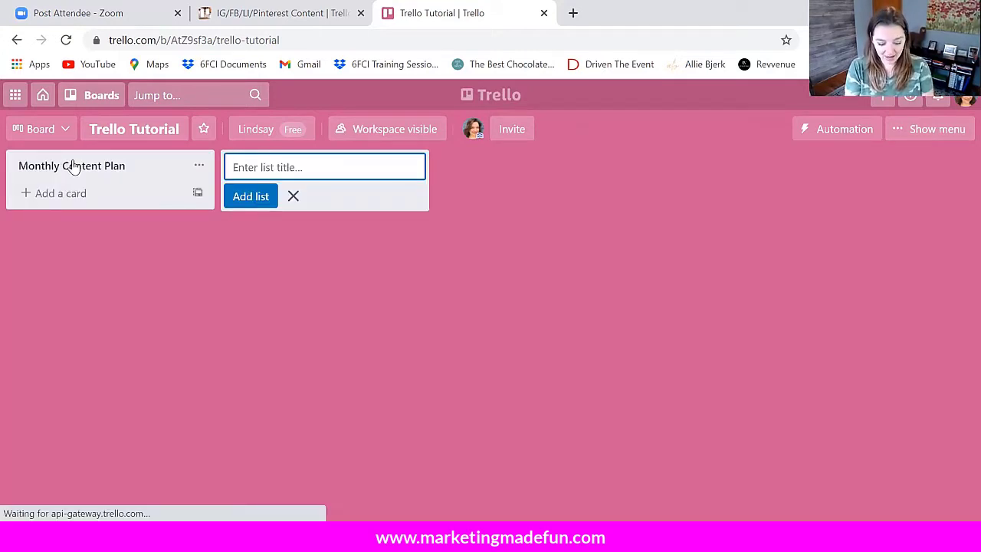
- Add a second list titled "Weekly Content Plan"
{"action": "type", "text": "Weekly"}
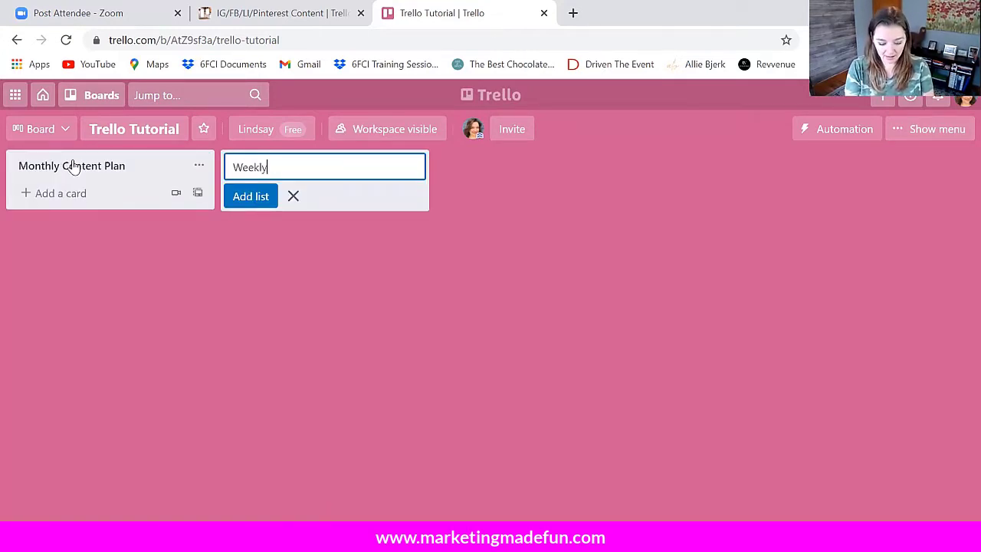
{"action": "type", "text": " Content Play"}
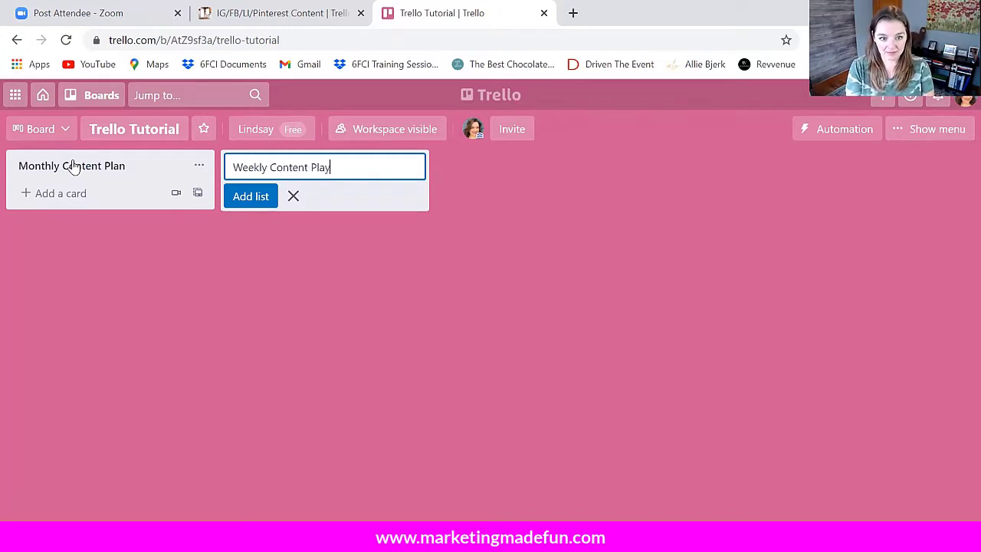
{"action": "key", "text": "BackSpace"}
{"action": "type", "text": "m"}
{"action": "key", "text": "BackSpace"}
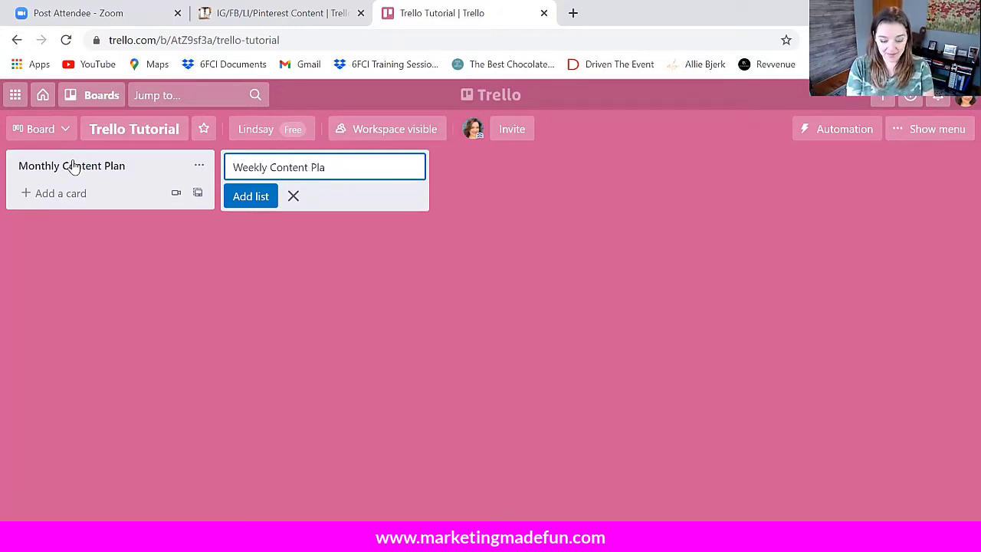
{"action": "type", "text": "n"}
{"action": "key", "text": "Return"}
- Add two more lists to the board, titled "YouTube" and "Instagram"
{"action": "type", "text": "Y"}
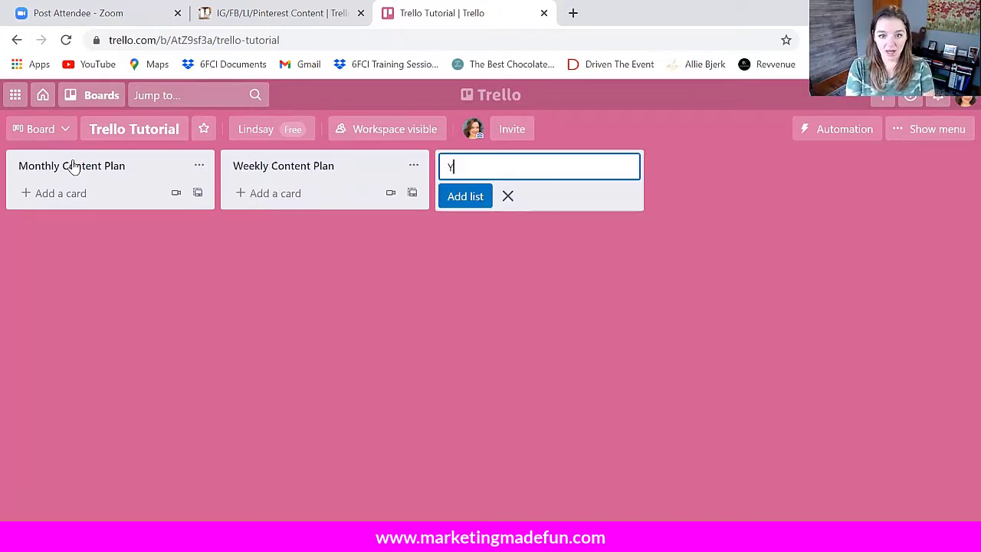
{"action": "type", "text": "outube"}
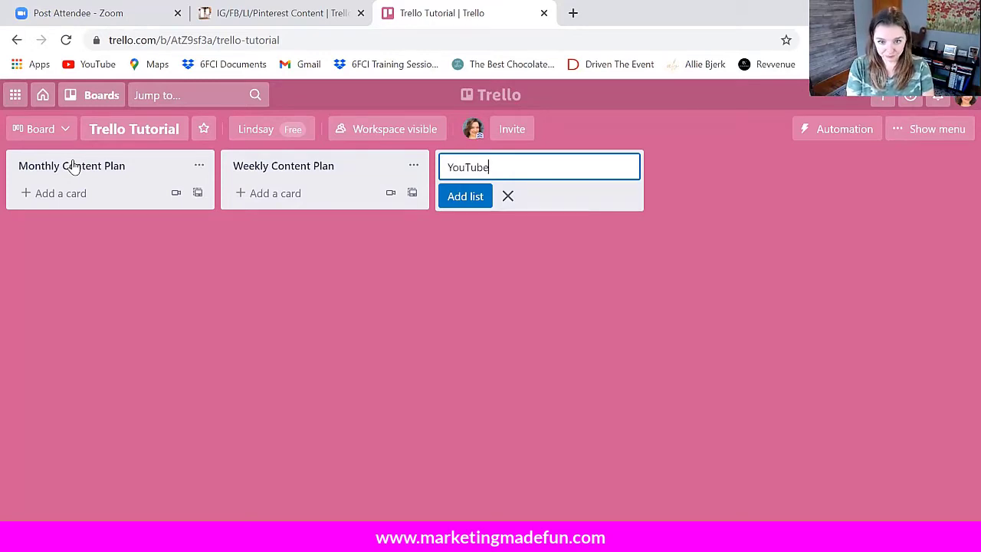
{"action": "key", "text": "Return"}
{"action": "type", "text": "Insta"}
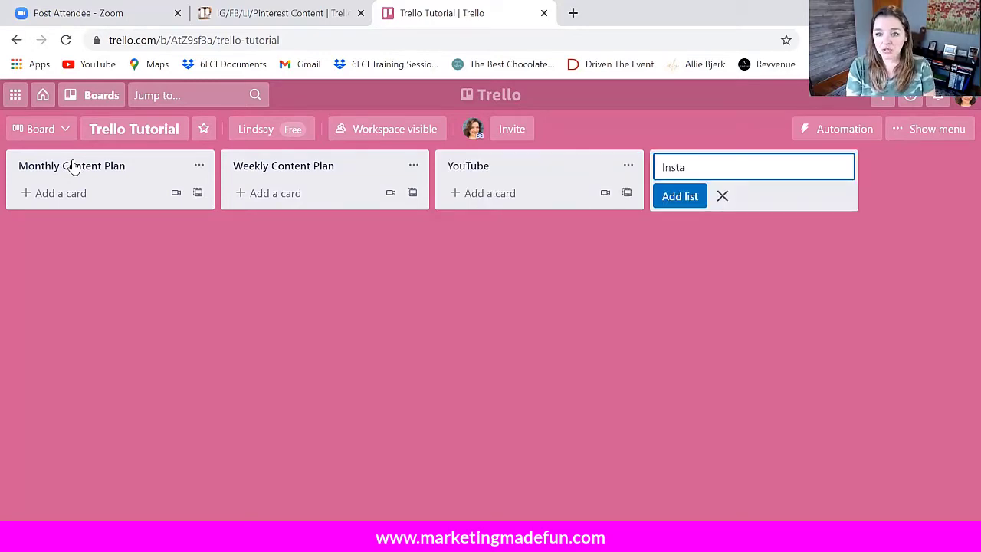
{"action": "type", "text": "gram"}
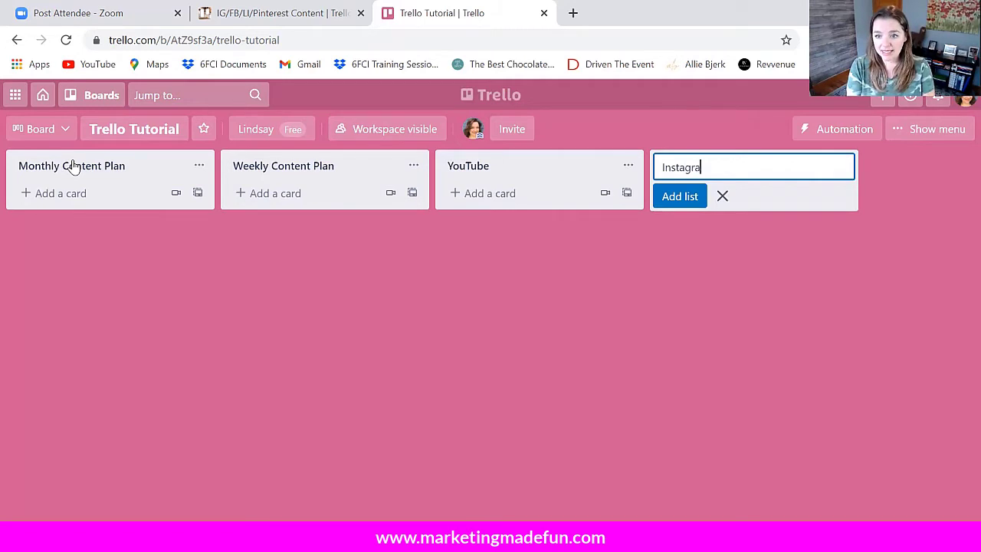
{"action": "key", "text": "Return"}
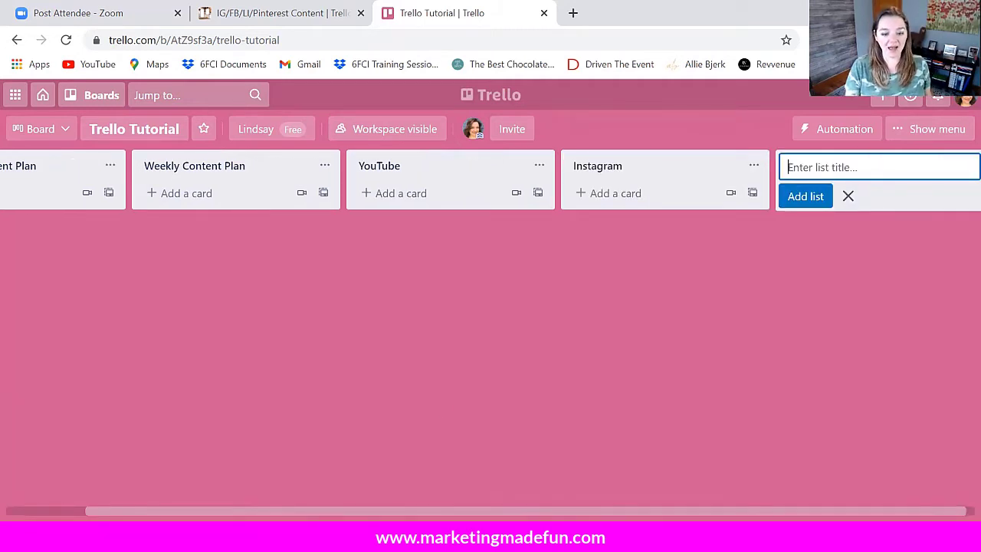
- Add the cards "January", "February" and "March" to the Monthly Content Plan list
{"action": "scroll", "coordinate": [491, 330], "scroll_direction": "left", "scroll_amount": 2}
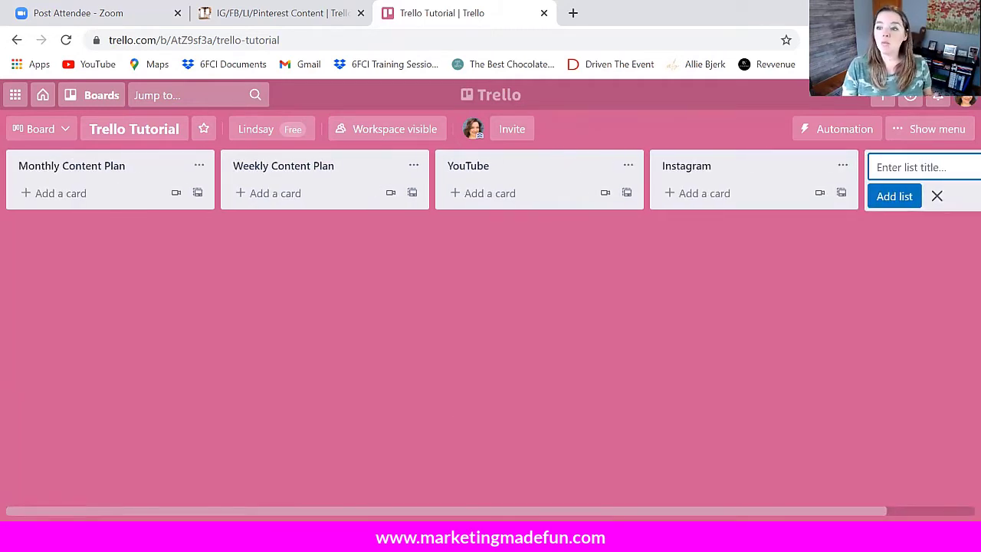
{"action": "left_click", "coordinate": [38, 196]}
{"action": "type", "text": "J"}
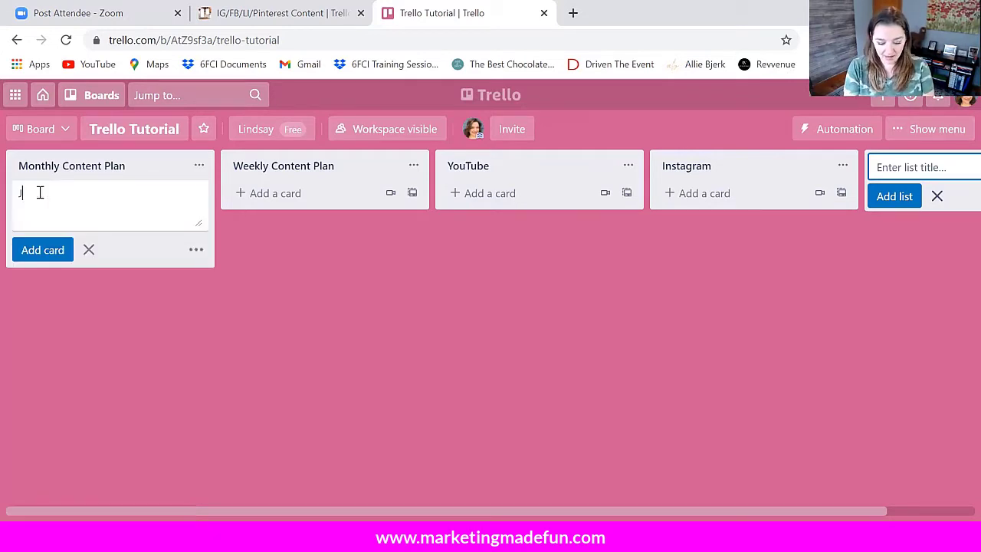
{"action": "type", "text": "anuary"}
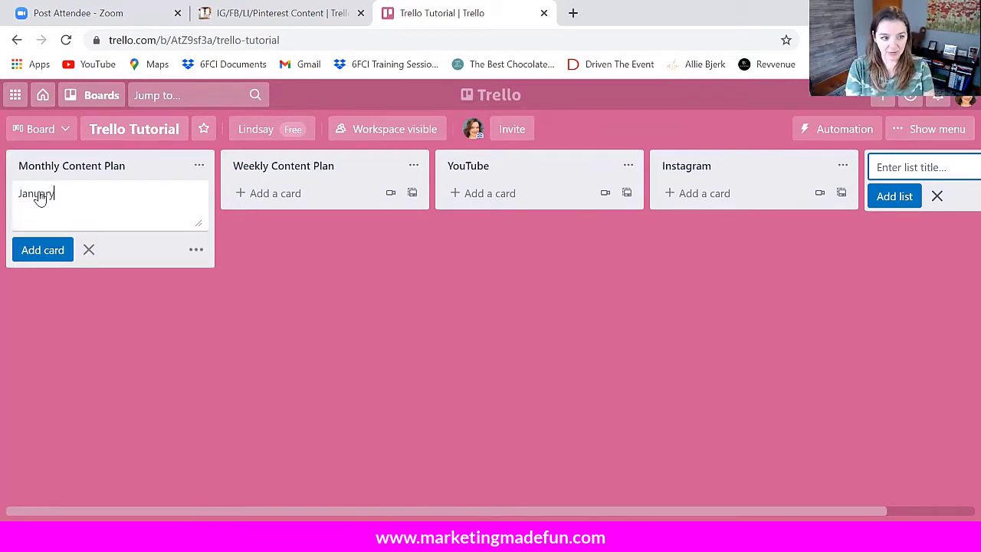
{"action": "key", "text": "Return"}
{"action": "type", "text": "Feb"}
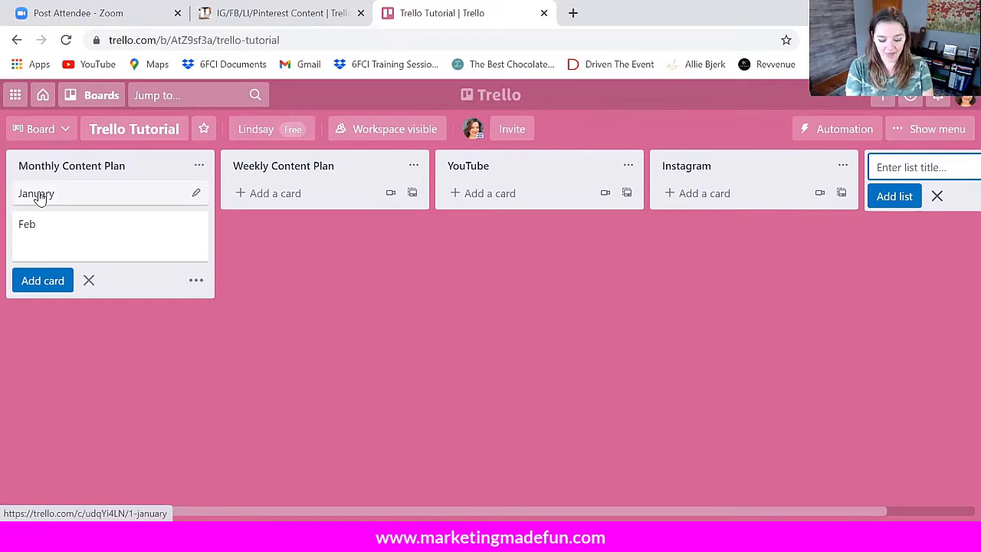
{"action": "type", "text": "ruary"}
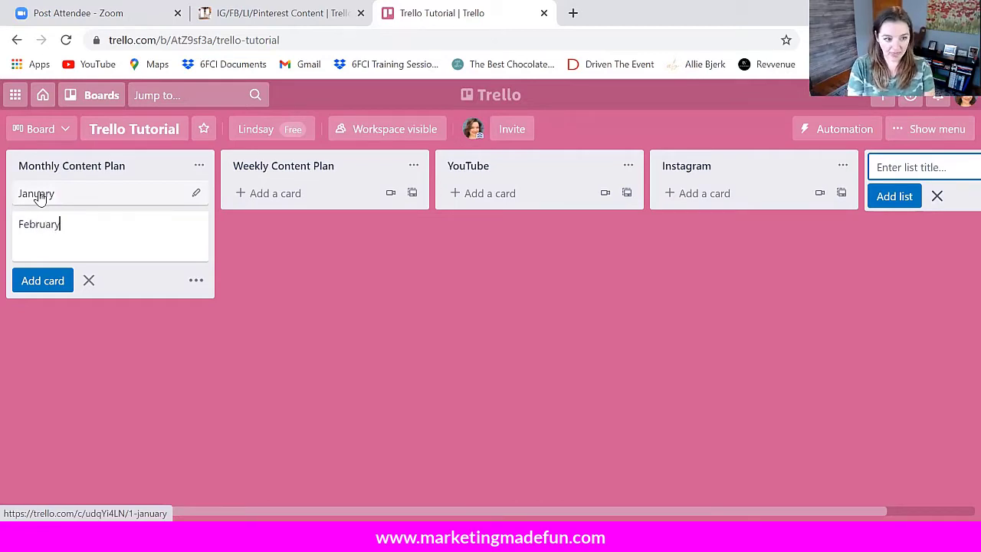
{"action": "key", "text": "Return"}
{"action": "type", "text": "March"}
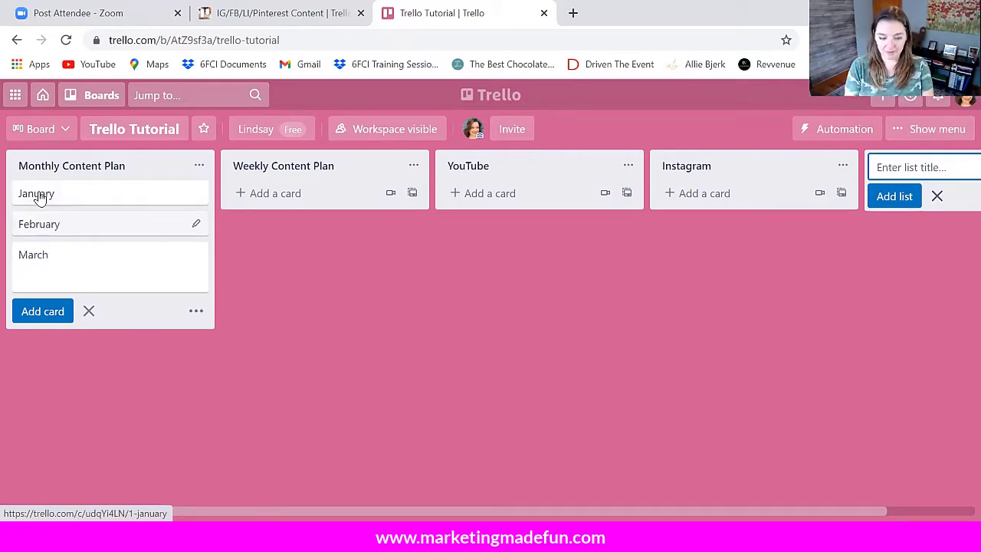
{"action": "key", "text": "Return"}
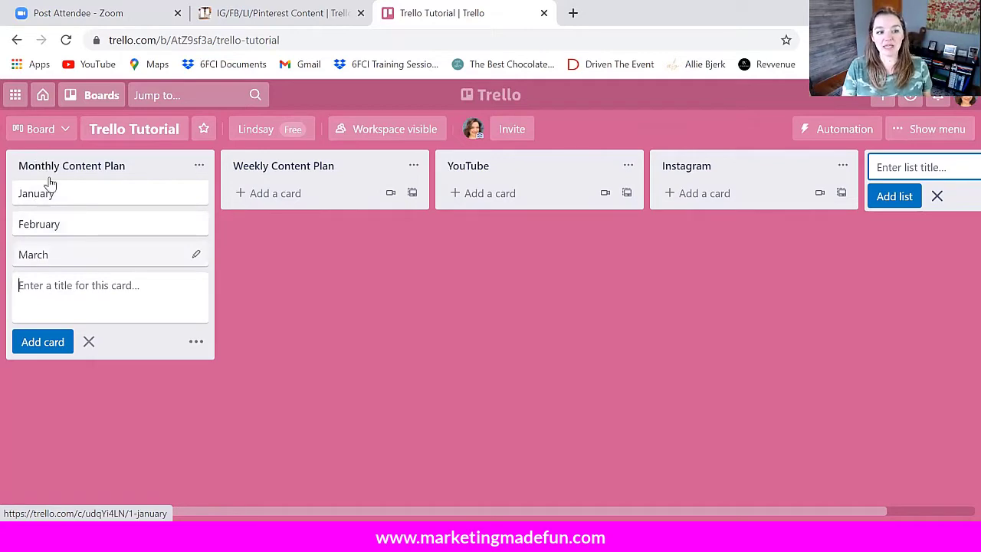
- Give the January card the description "Launch New Coaching Program" and save it
{"action": "left_click", "coordinate": [75, 202]}
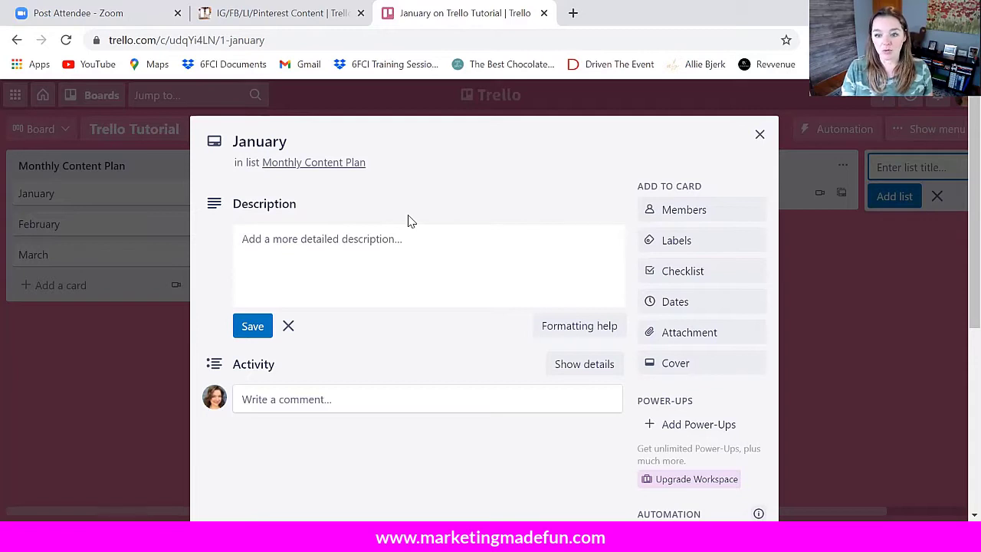
{"action": "left_click", "coordinate": [336, 237]}
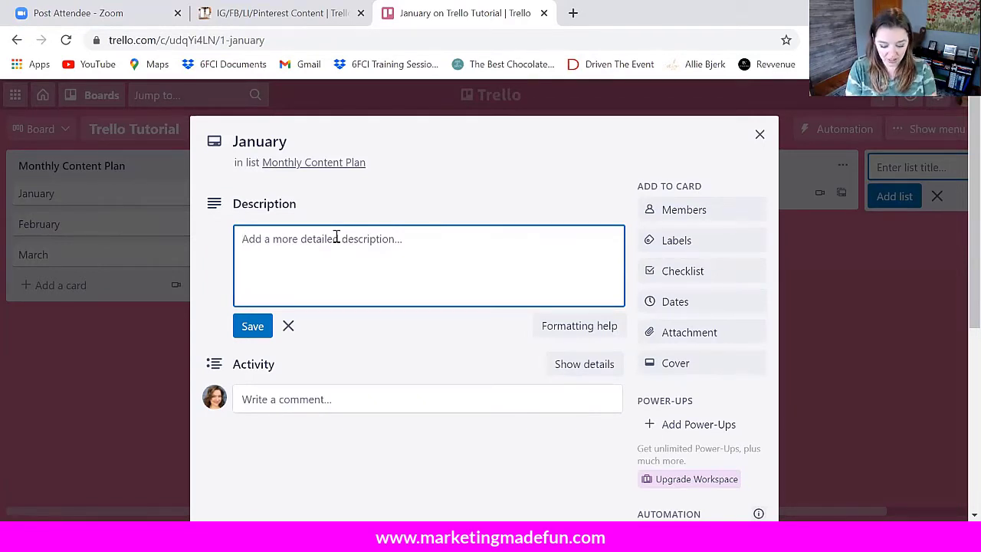
{"action": "type", "text": "Launch"}
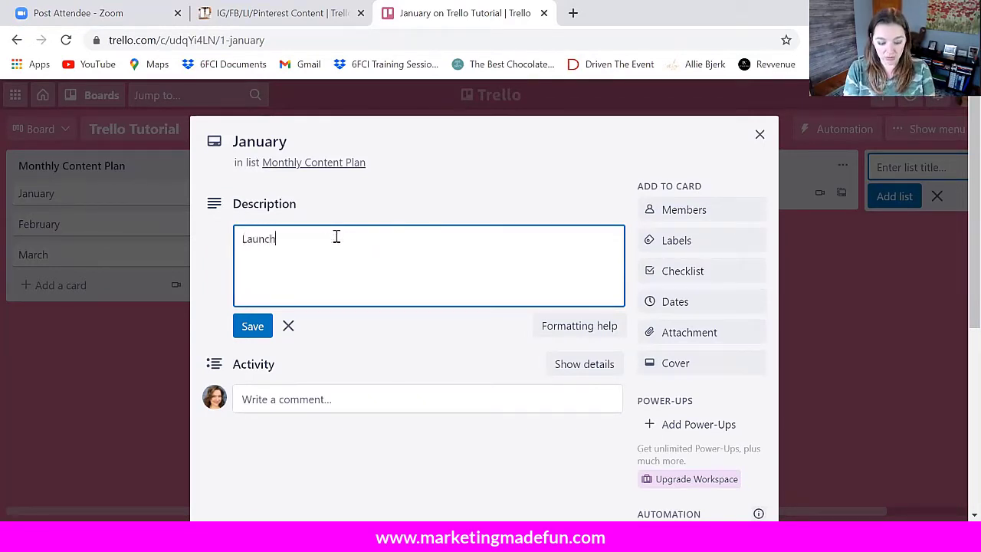
{"action": "type", "text": " New Coaching Fo"}
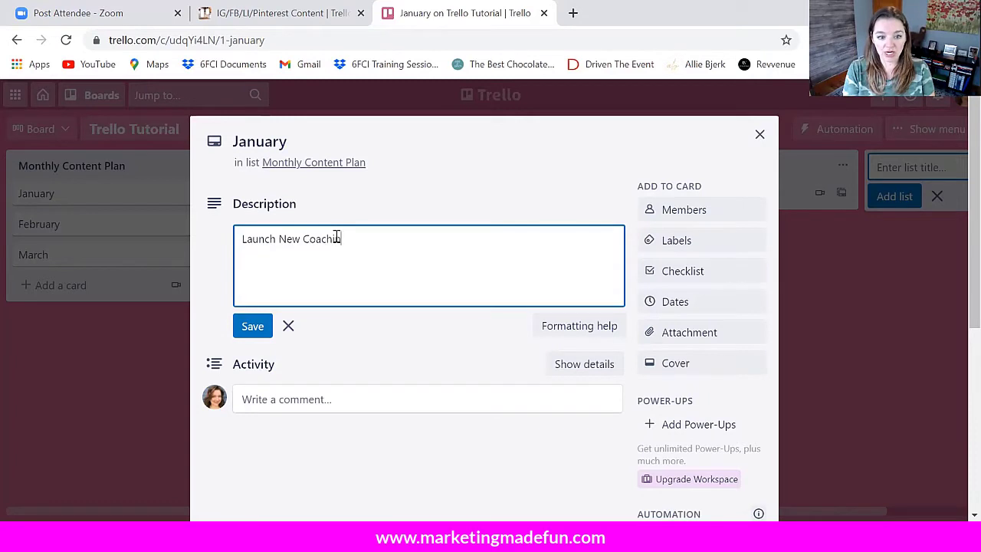
{"action": "key", "text": "BackSpace"}
{"action": "key", "text": "BackSpace"}
{"action": "type", "text": "Prog"}
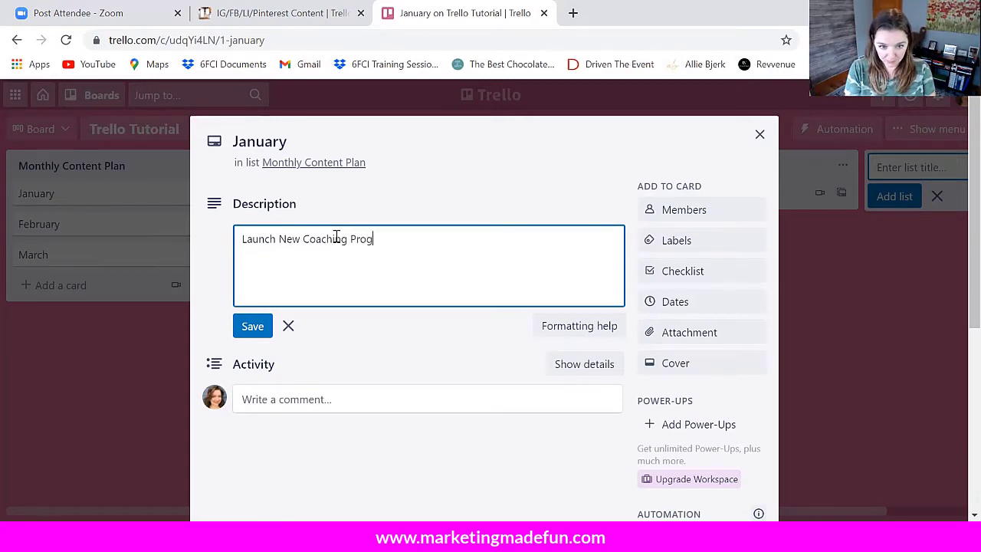
{"action": "type", "text": "ram"}
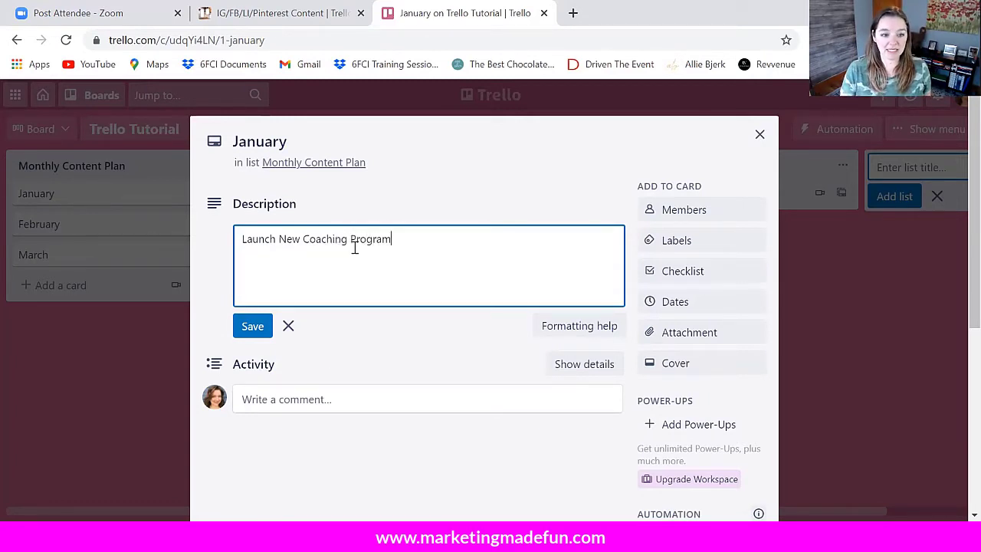
{"action": "left_click", "coordinate": [250, 328]}
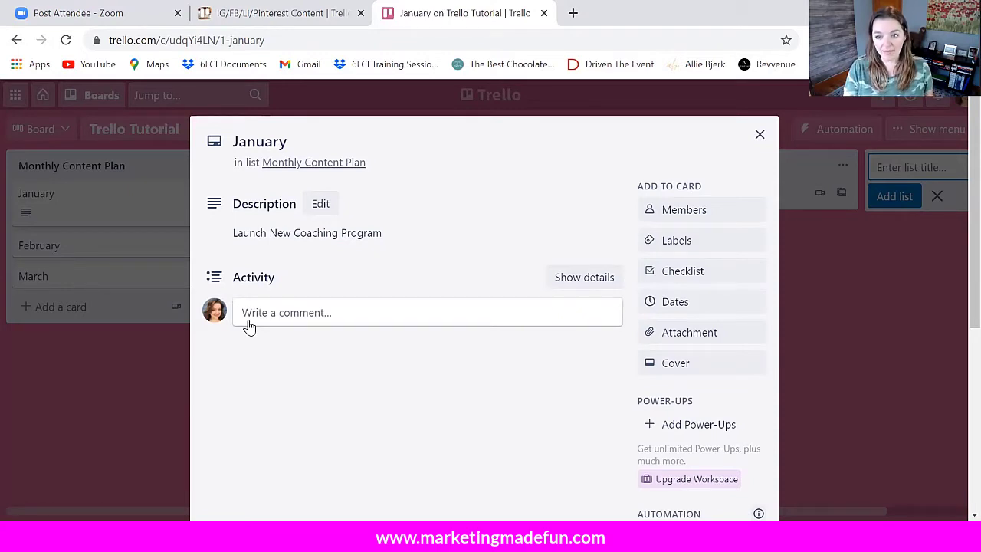
- Add a checklist with the default title to the January card, with "Plan out Coaching Sessions" as its first item
{"action": "left_click", "coordinate": [686, 276]}
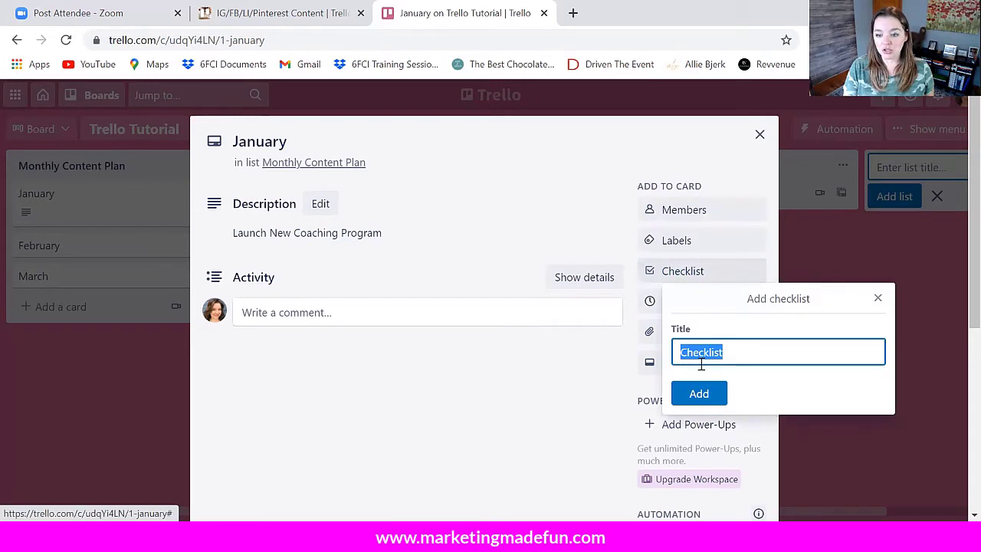
{"action": "left_click", "coordinate": [699, 394]}
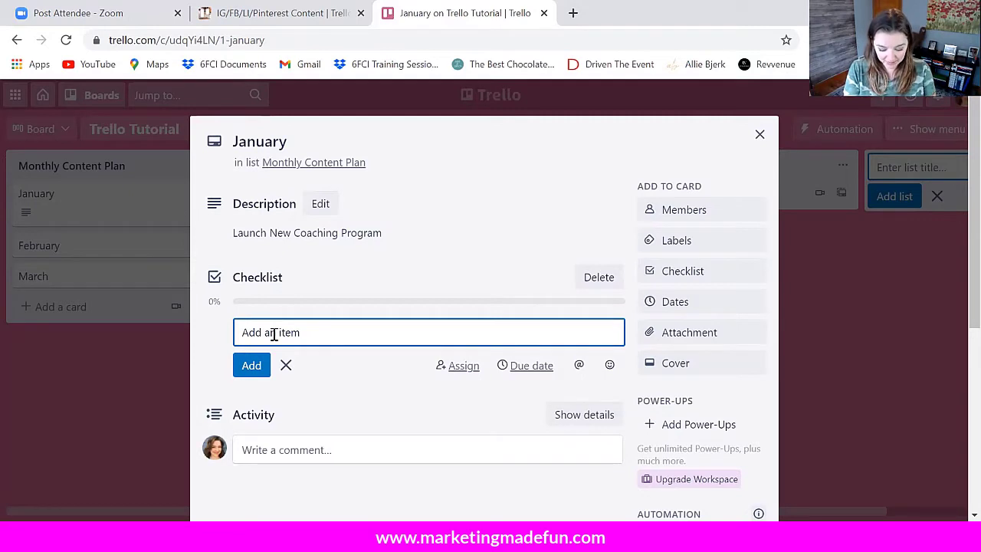
{"action": "type", "text": "Plan o"}
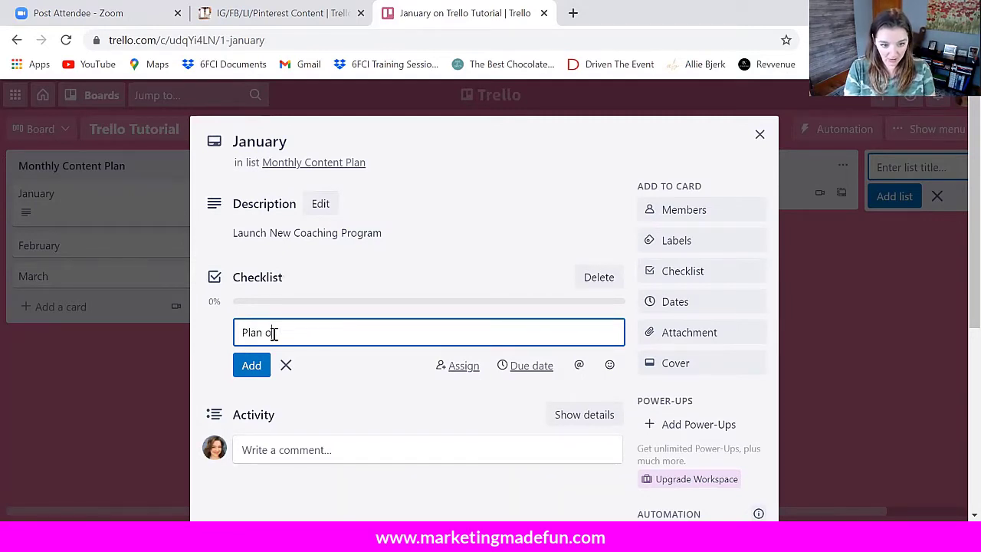
{"action": "type", "text": "ut C"}
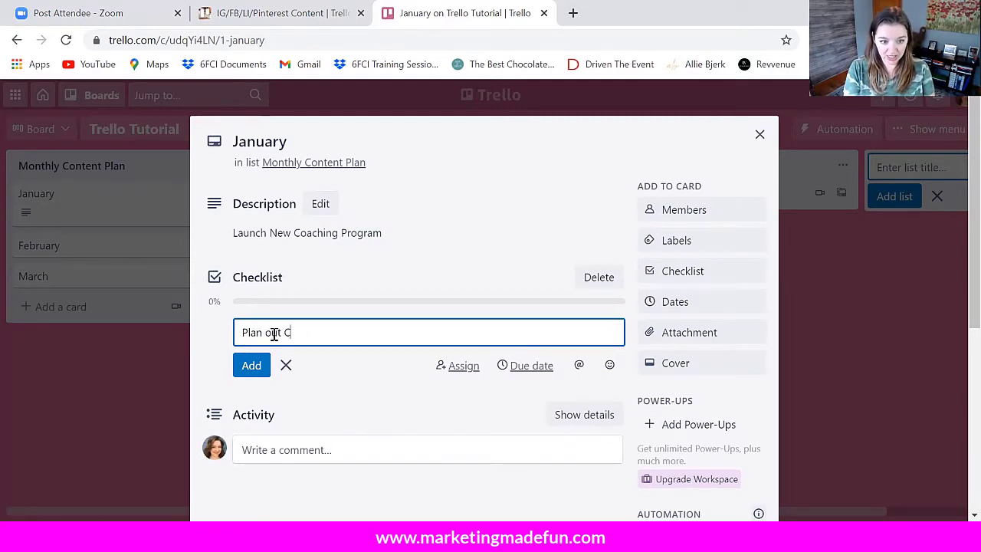
{"action": "type", "text": "oaching Ses"}
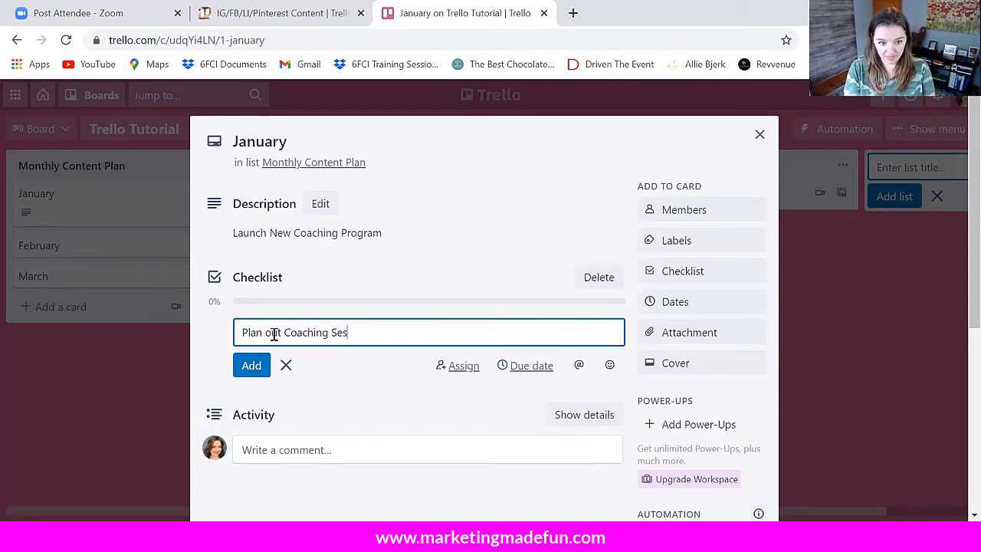
{"action": "type", "text": "sions"}
{"action": "key", "text": "Return"}
- Add the items "Build out funnel", "Promote on social" and "Email my list" to the January card's checklist
{"action": "type", "text": "B"}
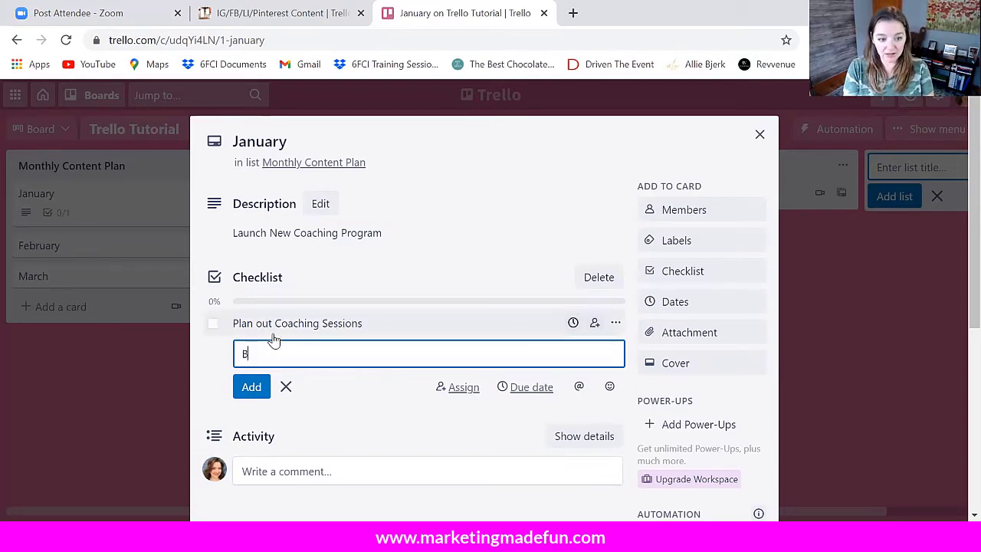
{"action": "type", "text": "uild out f"}
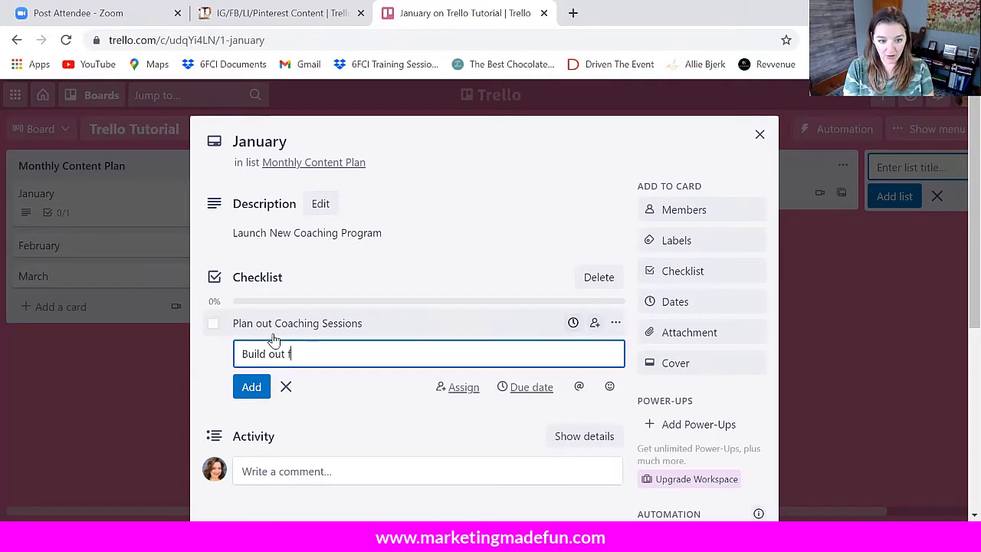
{"action": "type", "text": "unnel"}
{"action": "key", "text": "Return"}
{"action": "type", "text": "Promote"}
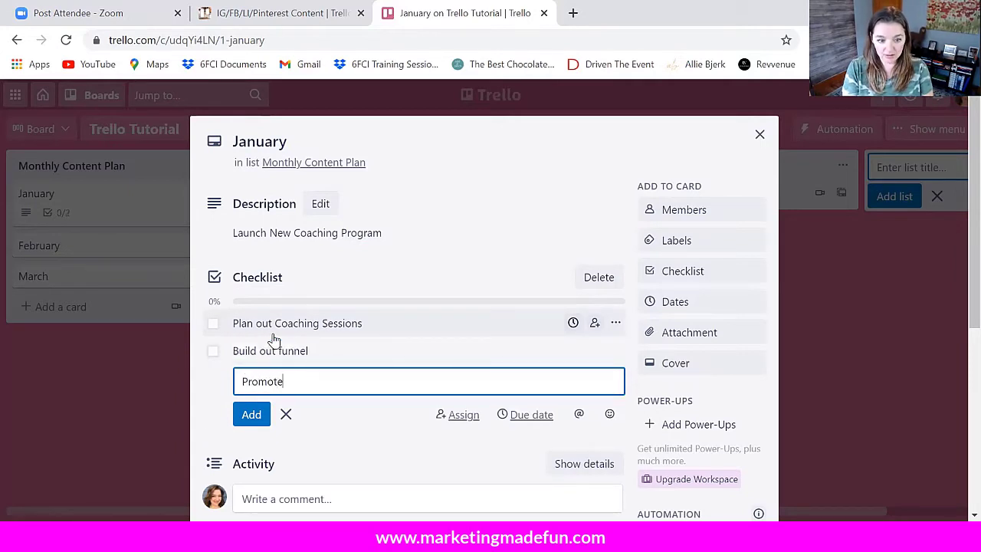
{"action": "type", "text": " on socia"}
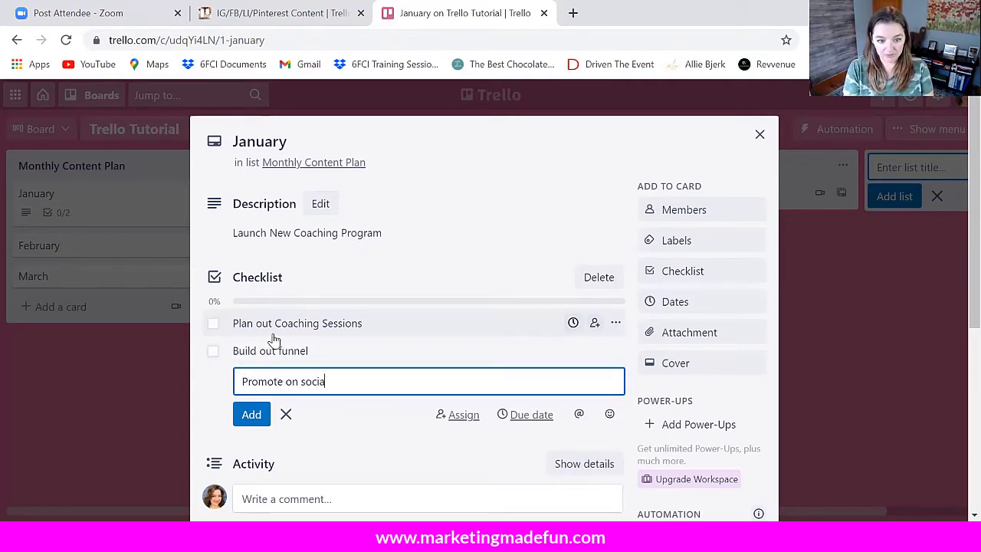
{"action": "type", "text": "l"}
{"action": "key", "text": "Return"}
{"action": "type", "text": "Email m"}
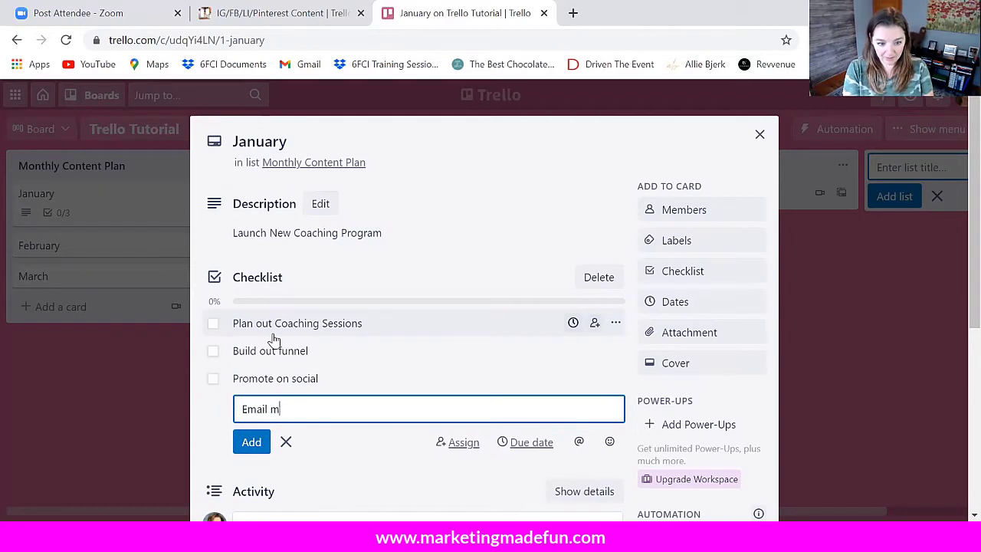
{"action": "type", "text": "y list"}
{"action": "key", "text": "Return"}
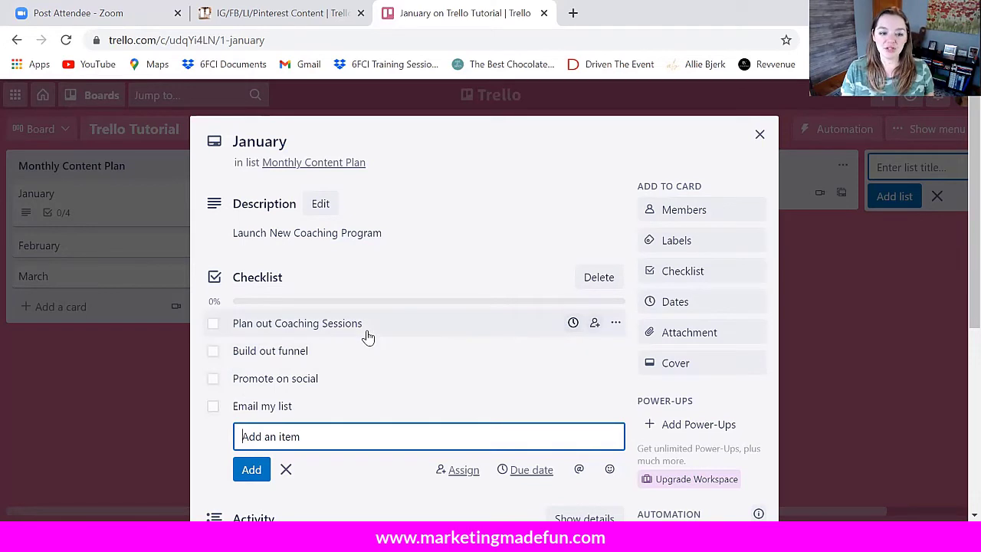
- Mark the checklist items "Plan out Coaching Sessions" and "Build out funnel" as complete
{"action": "scroll", "coordinate": [366, 335], "scroll_direction": "down", "scroll_amount": 2}
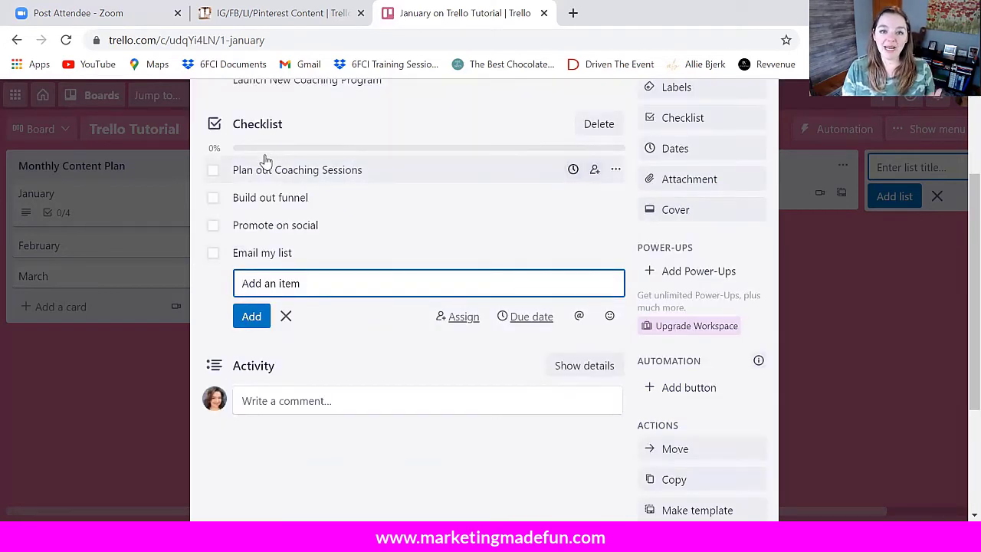
{"action": "left_click", "coordinate": [214, 172]}
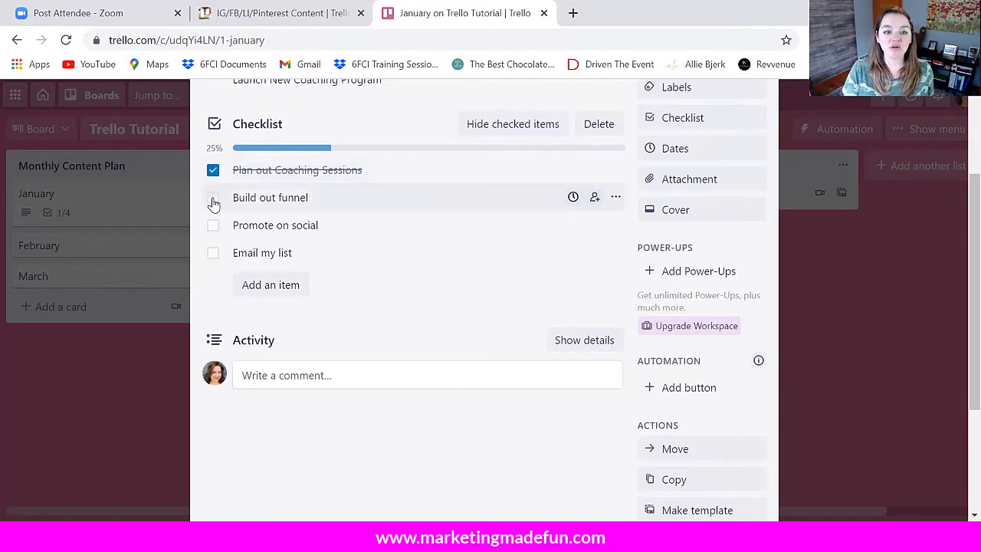
{"action": "left_click", "coordinate": [214, 201]}
{"action": "scroll", "coordinate": [456, 323], "scroll_direction": "down", "scroll_amount": 1}
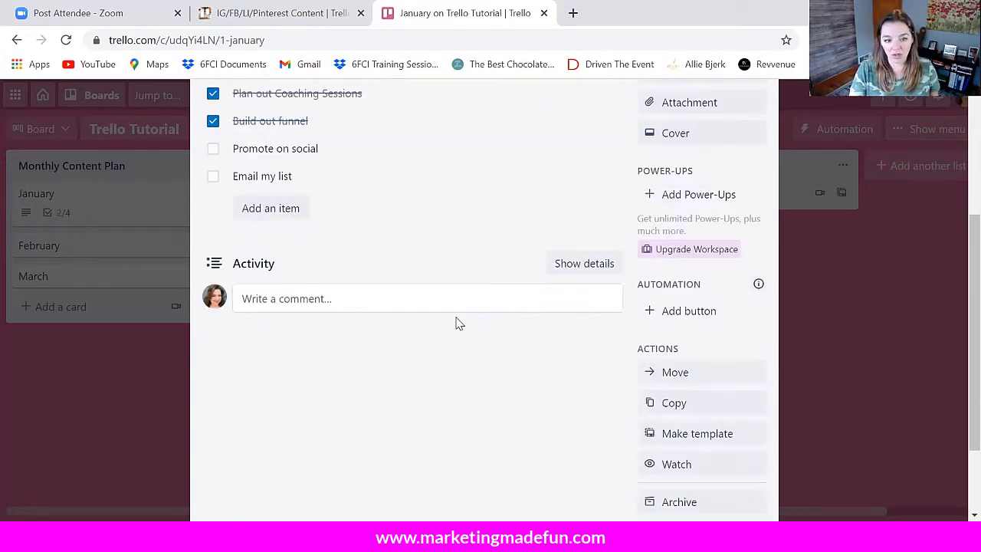
- Look at the January card's member assignment options and the board's invitation options, closing both without making changes
{"action": "scroll", "coordinate": [455, 323], "scroll_direction": "up", "scroll_amount": 2}
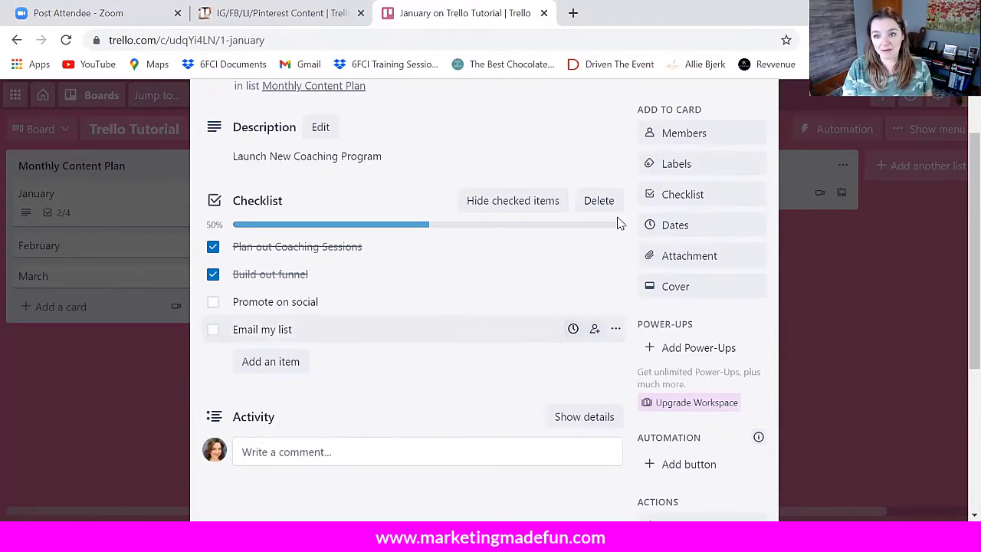
{"action": "left_click", "coordinate": [669, 138]}
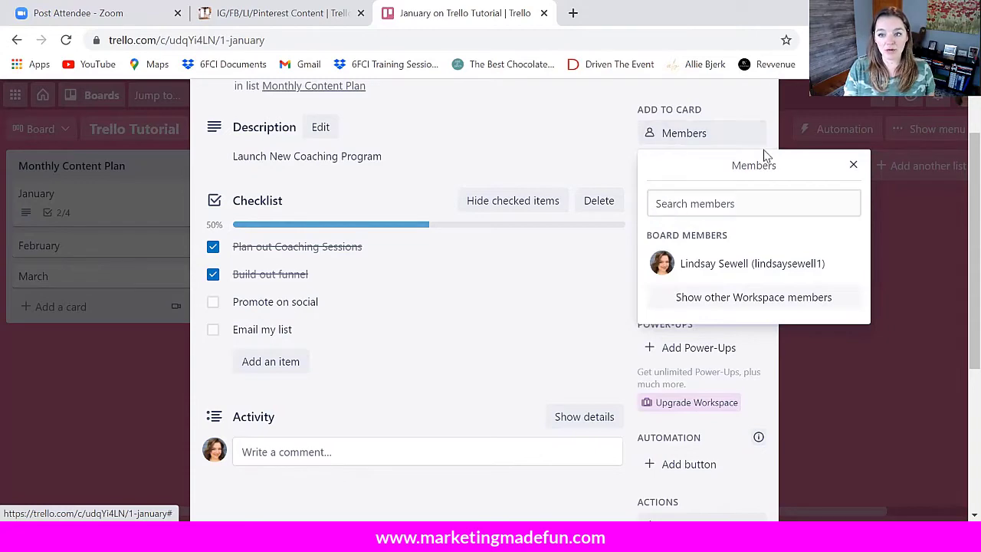
{"action": "scroll", "coordinate": [759, 138], "scroll_direction": "up", "scroll_amount": 1}
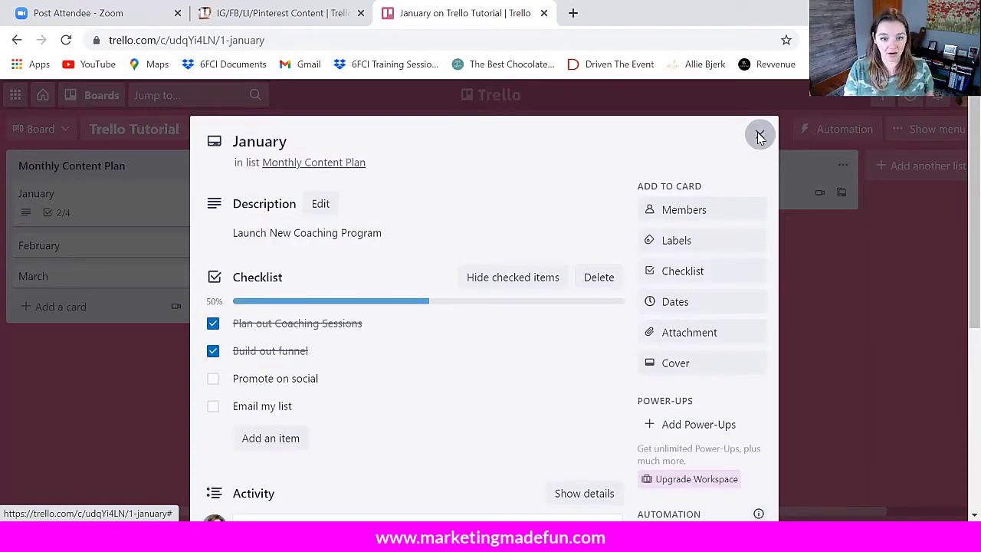
{"action": "left_click", "coordinate": [759, 136]}
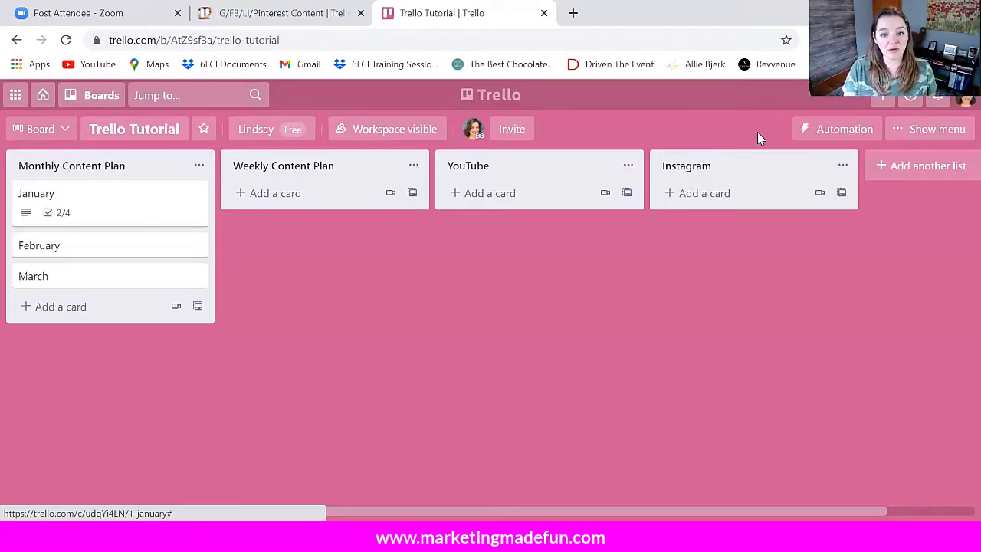
{"action": "left_click", "coordinate": [512, 130]}
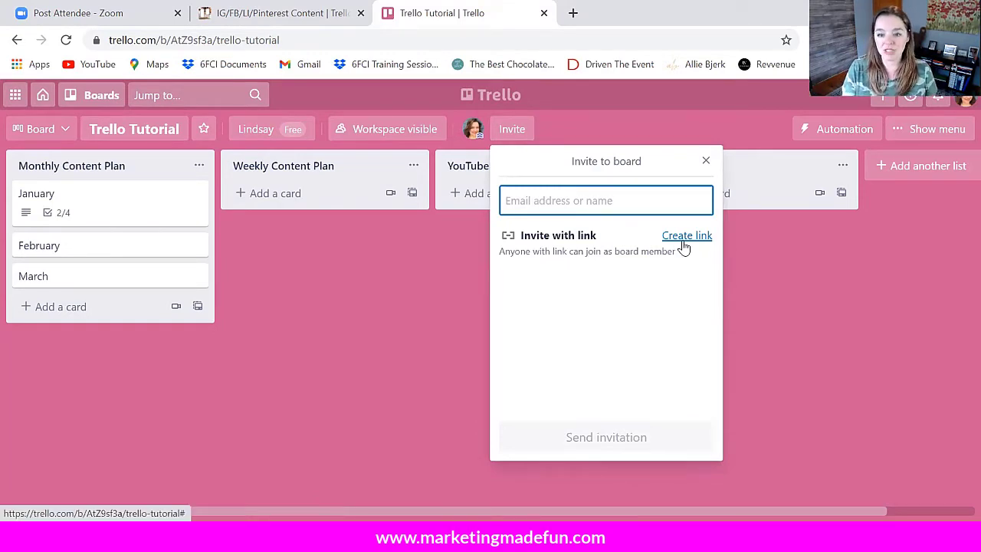
{"action": "left_click", "coordinate": [706, 161]}
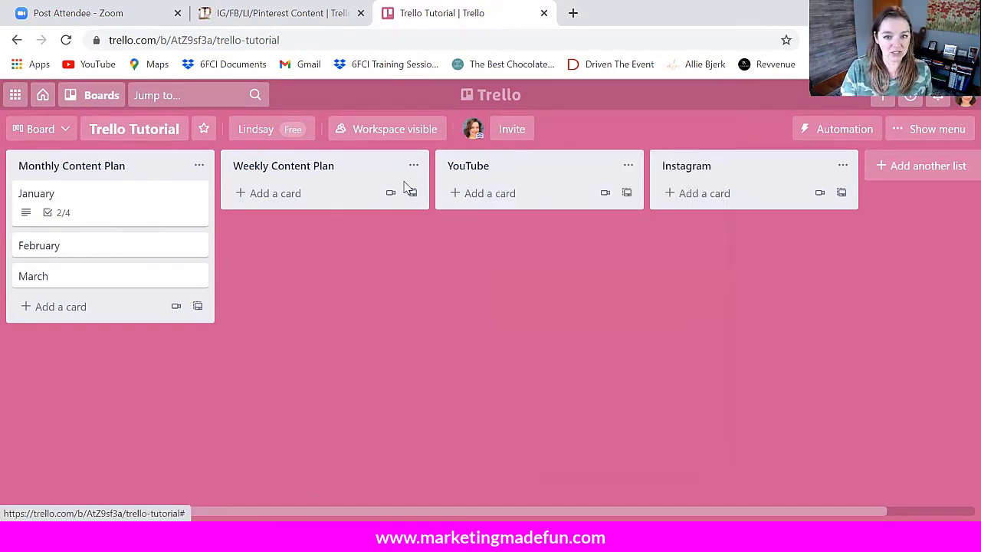
- Post a comment on the January card that mentions the board member and says "Please review item number 1 on the checklist"
{"action": "left_click", "coordinate": [90, 196]}
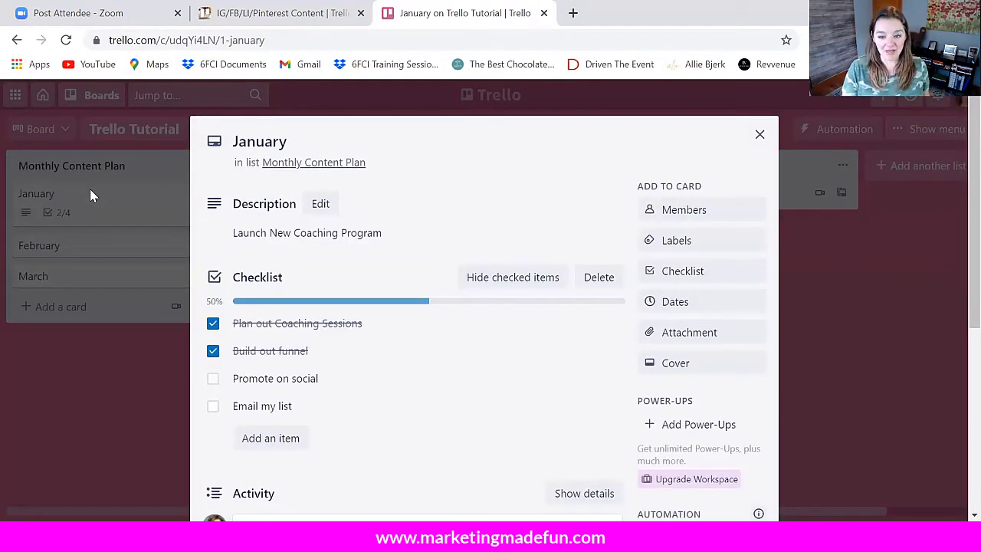
{"action": "scroll", "coordinate": [301, 303], "scroll_direction": "down", "scroll_amount": 3}
{"action": "left_click", "coordinate": [301, 298]}
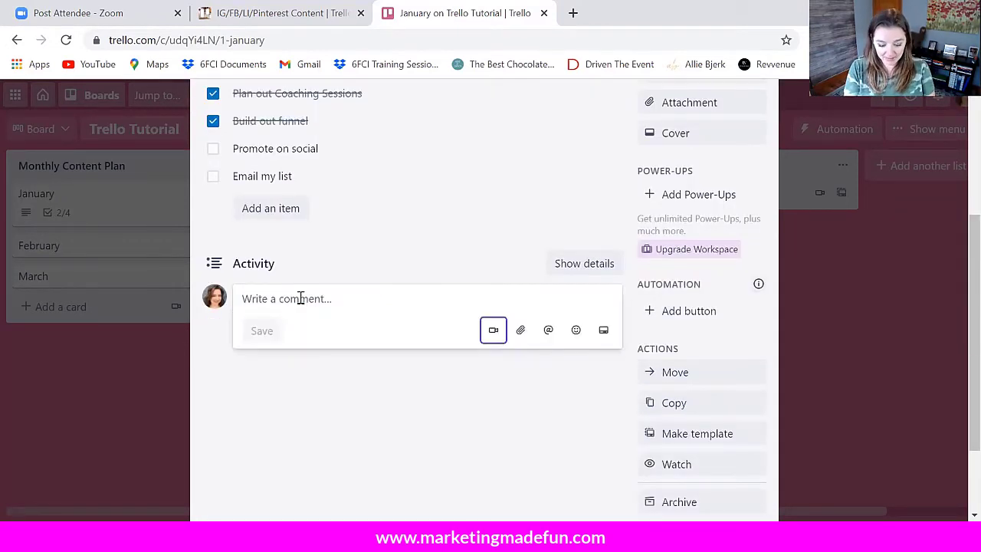
{"action": "type", "text": "@li"}
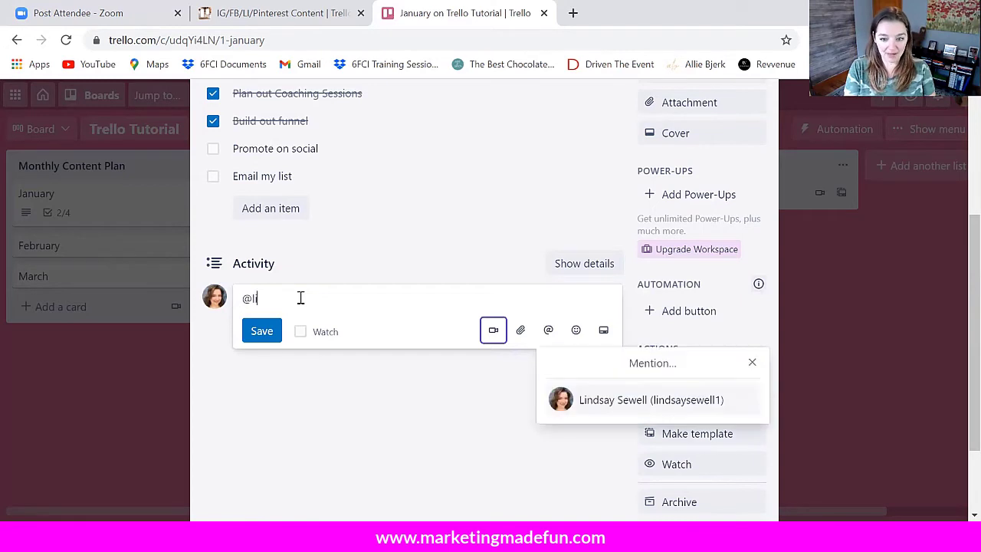
{"action": "type", "text": "nd"}
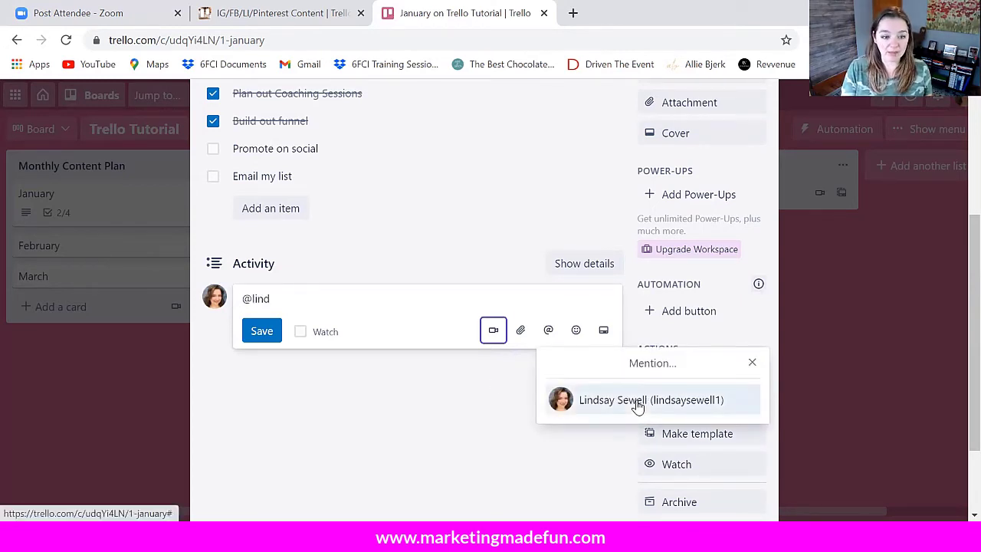
{"action": "left_click", "coordinate": [637, 403]}
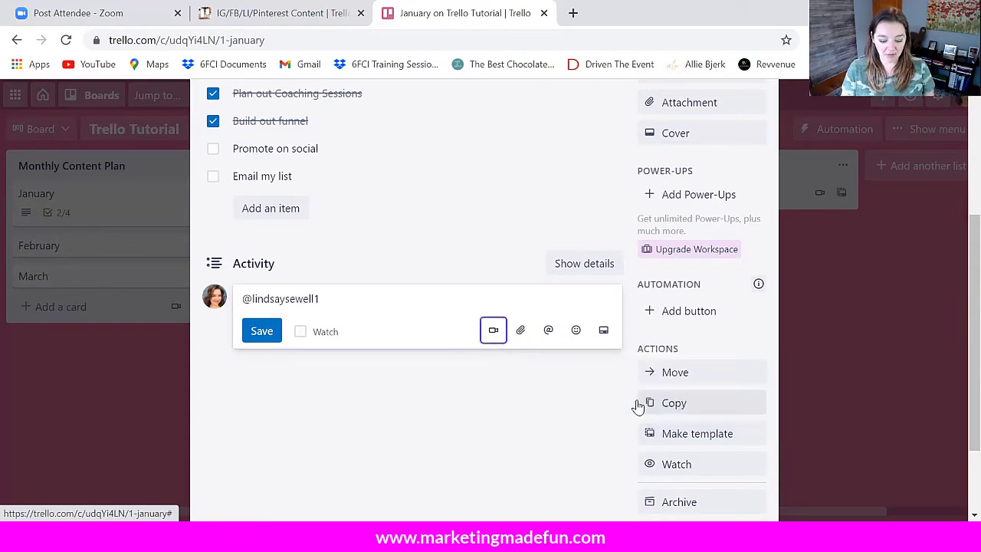
{"action": "type", "text": "Please "}
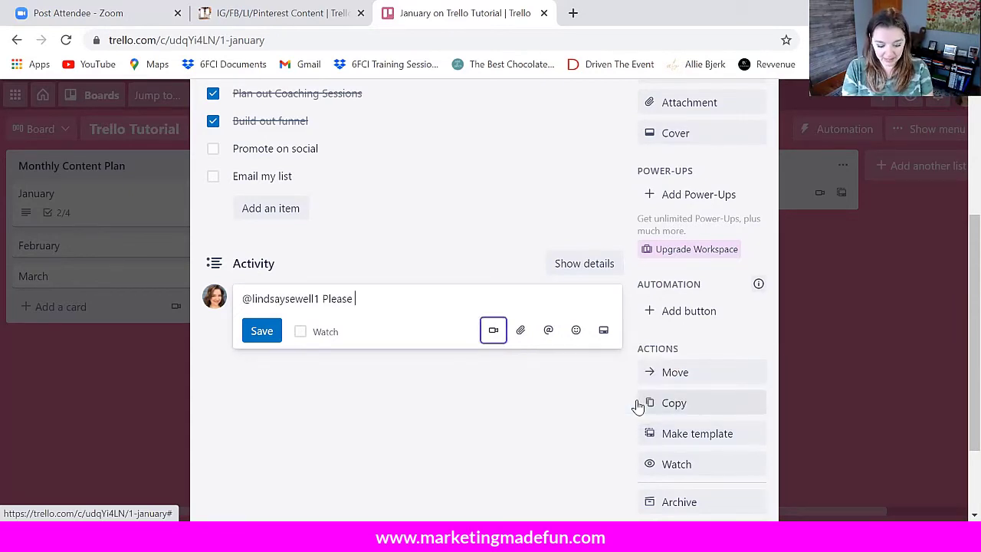
{"action": "type", "text": "review i"}
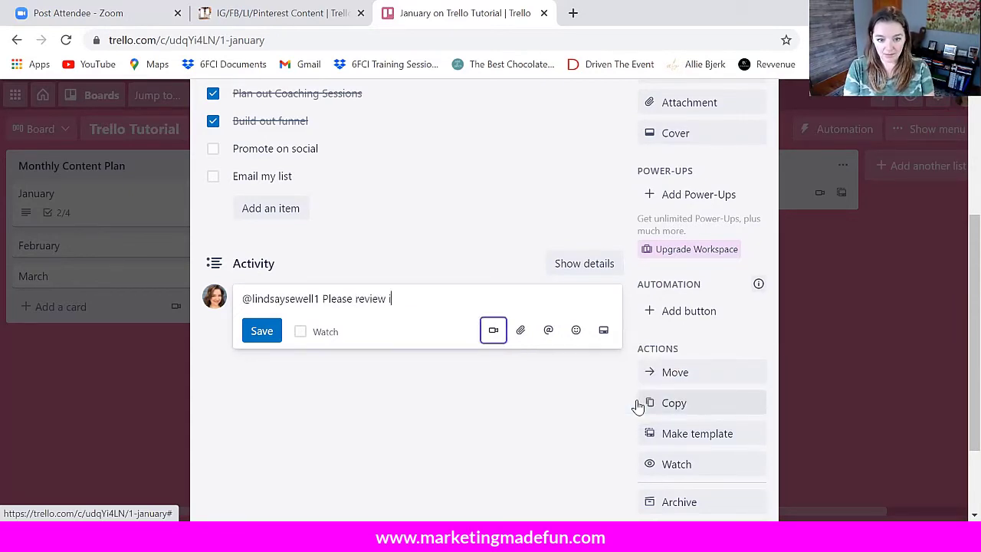
{"action": "type", "text": "tem number 1 on t"}
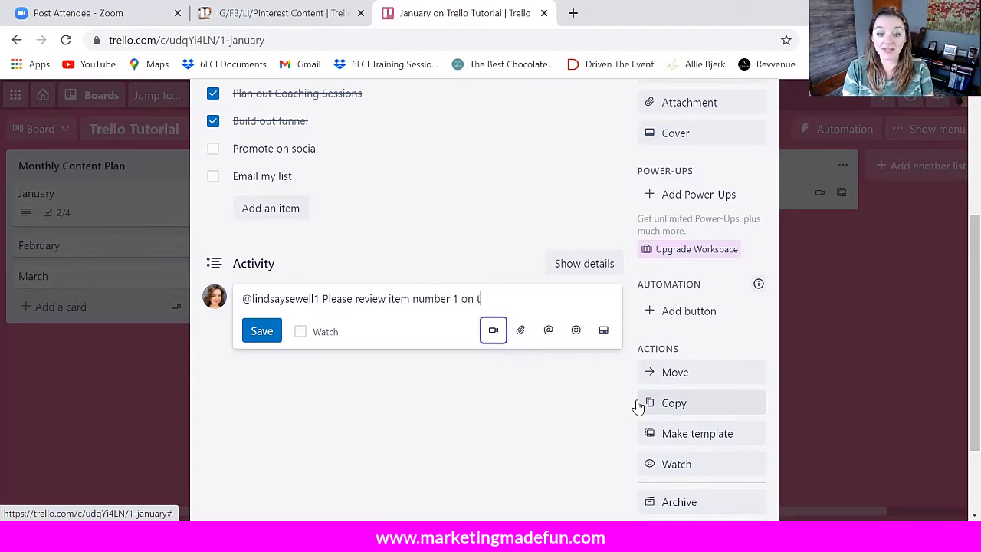
{"action": "type", "text": "he check"}
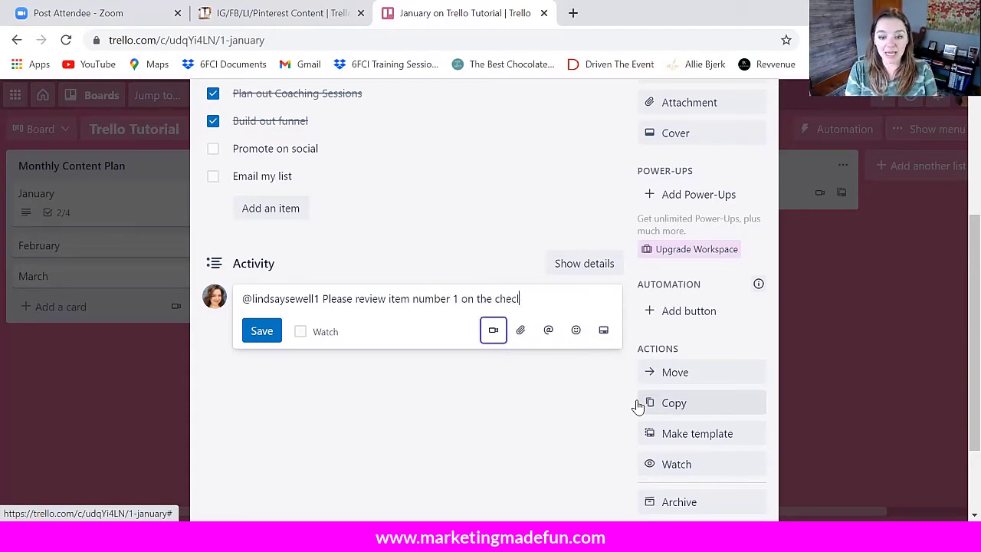
{"action": "type", "text": "list"}
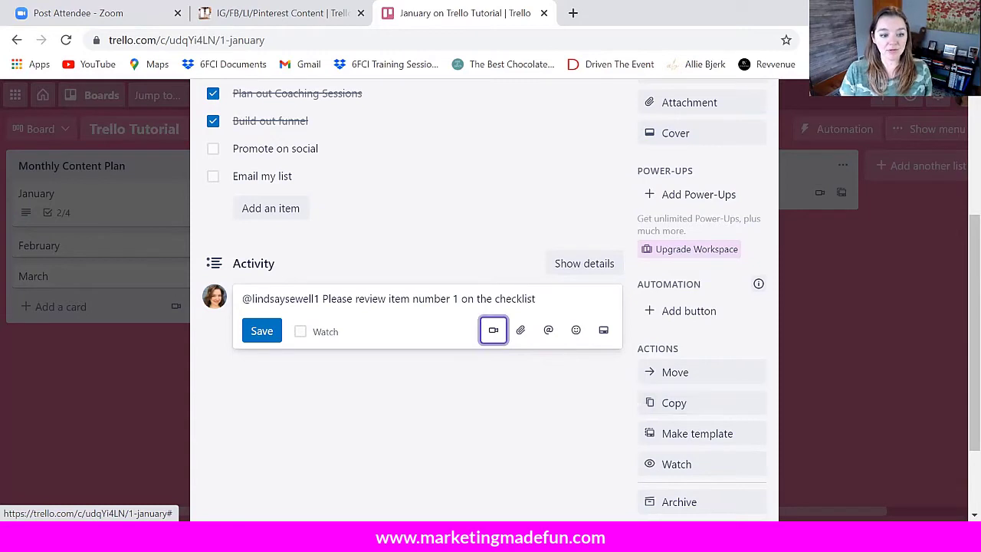
{"action": "left_click", "coordinate": [263, 328]}
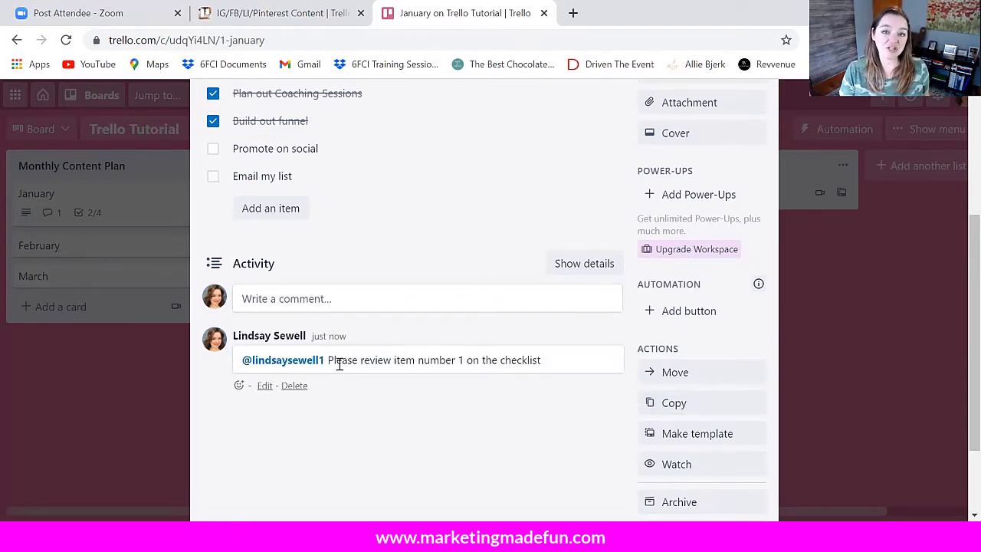
- Look at the January card's due date and reminder options, closing them without saving a date
{"action": "scroll", "coordinate": [437, 335], "scroll_direction": "up", "scroll_amount": 2}
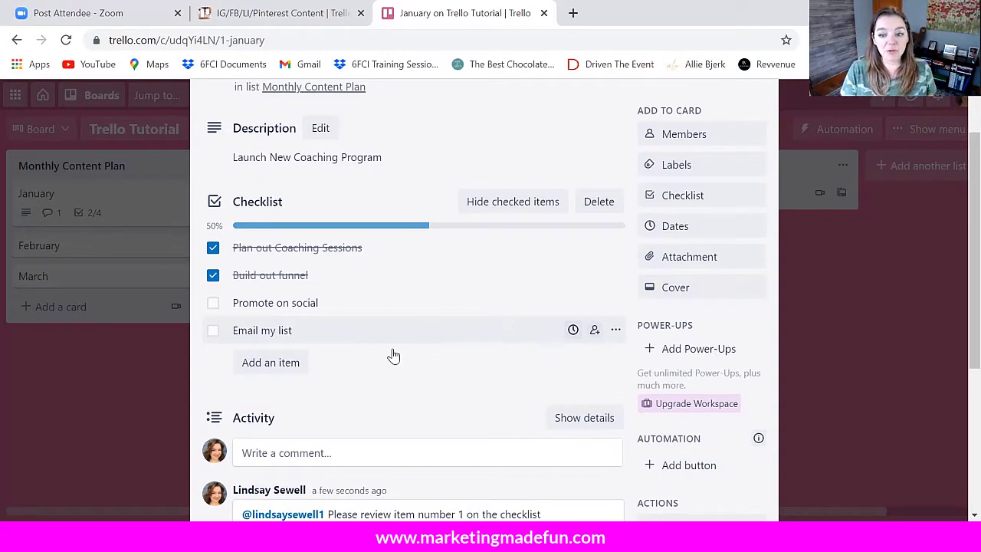
{"action": "scroll", "coordinate": [582, 321], "scroll_direction": "up", "scroll_amount": 1}
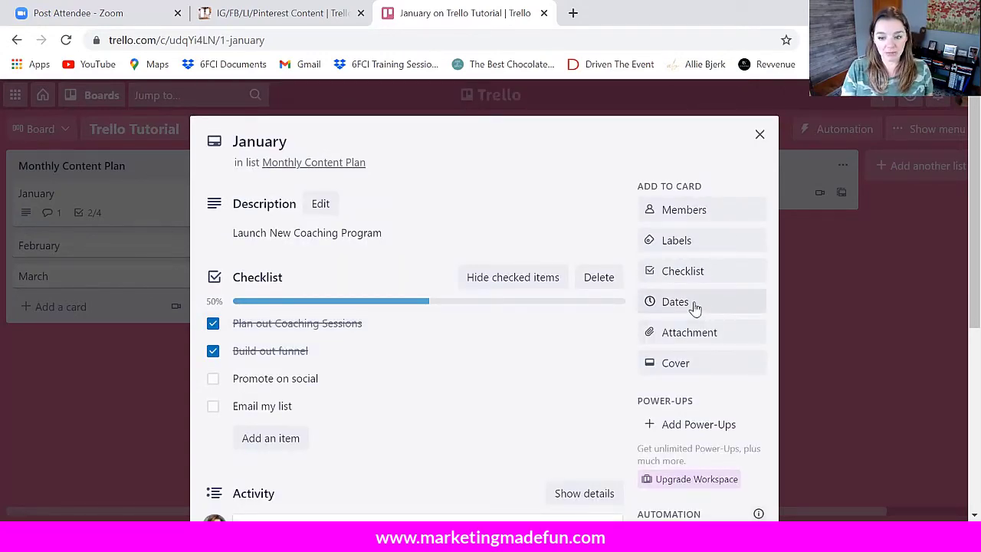
{"action": "left_click", "coordinate": [694, 305]}
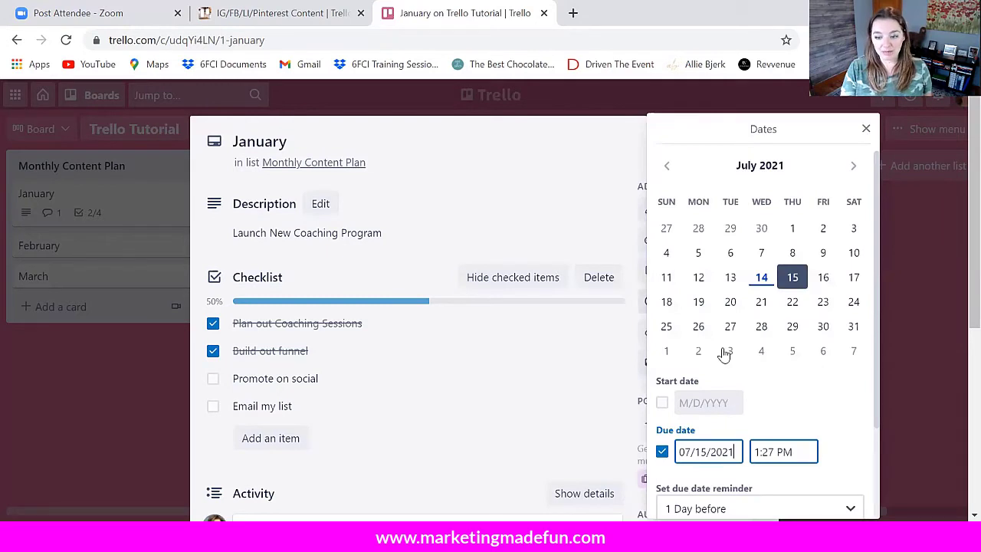
{"action": "scroll", "coordinate": [712, 392], "scroll_direction": "down", "scroll_amount": 2}
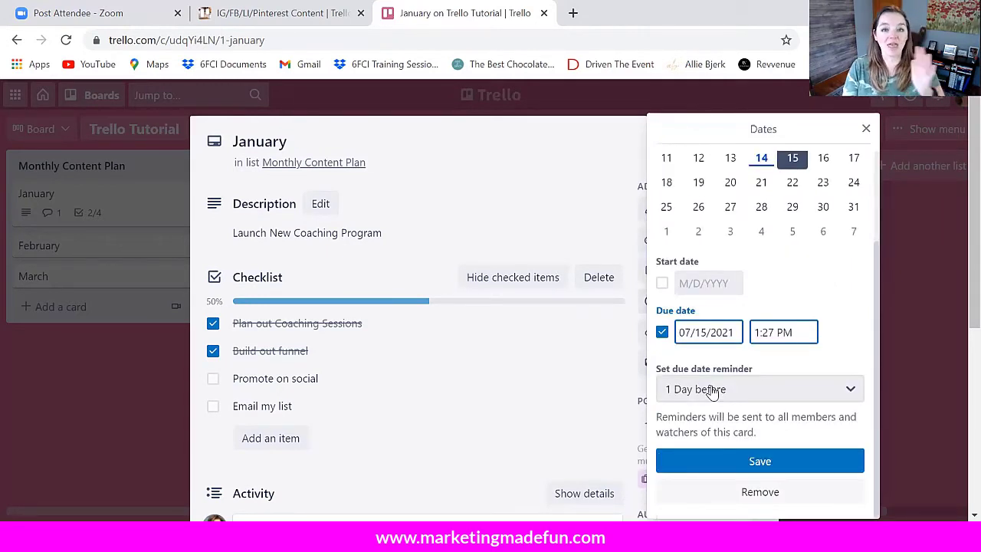
{"action": "left_click", "coordinate": [867, 131]}
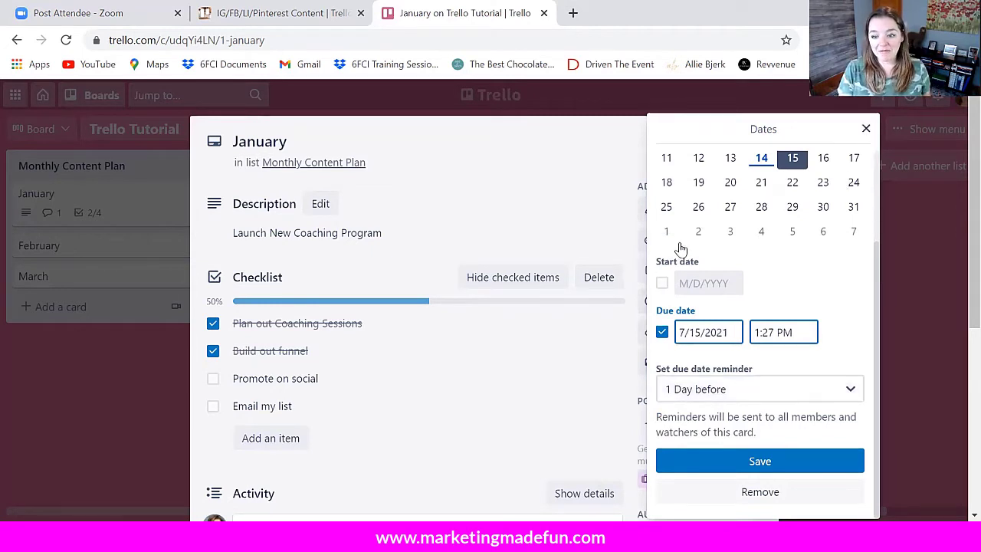
- Name the board's green label "Complete" from the January card's label options
{"action": "left_click", "coordinate": [678, 241]}
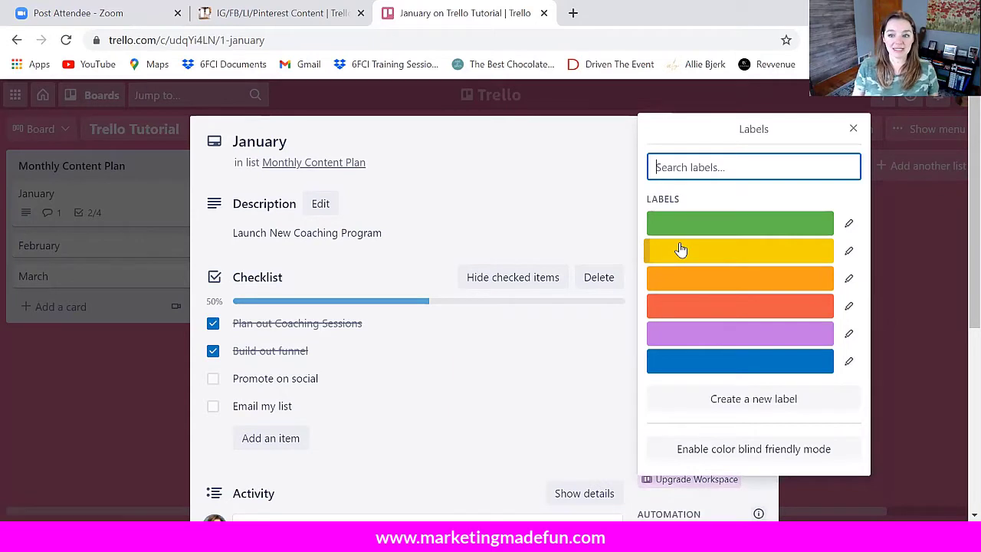
{"action": "left_click", "coordinate": [850, 224]}
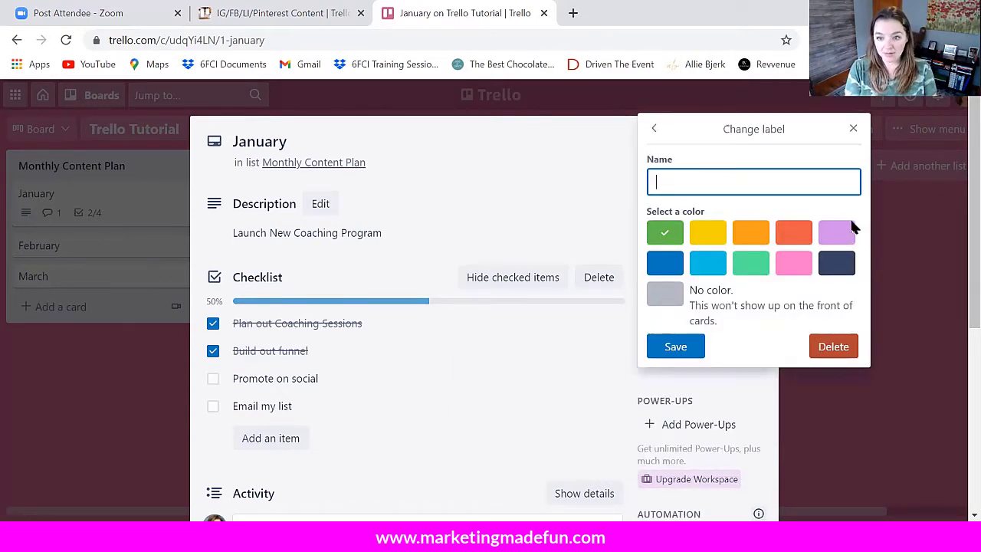
{"action": "type", "text": "Complete"}
{"action": "left_click", "coordinate": [674, 347]}
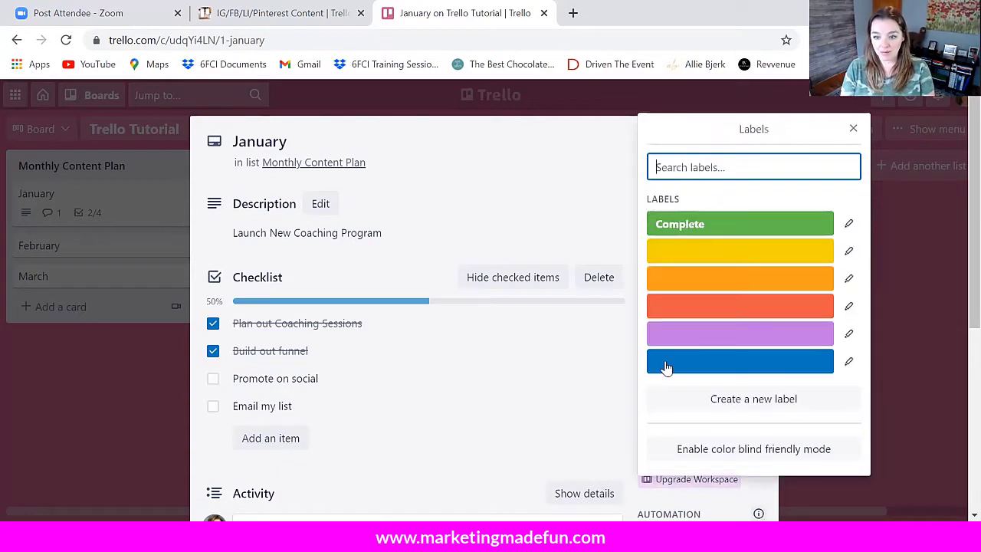
- Apply the red label to the January card, name it "Urgent", and return to the board
{"action": "left_click", "coordinate": [687, 310]}
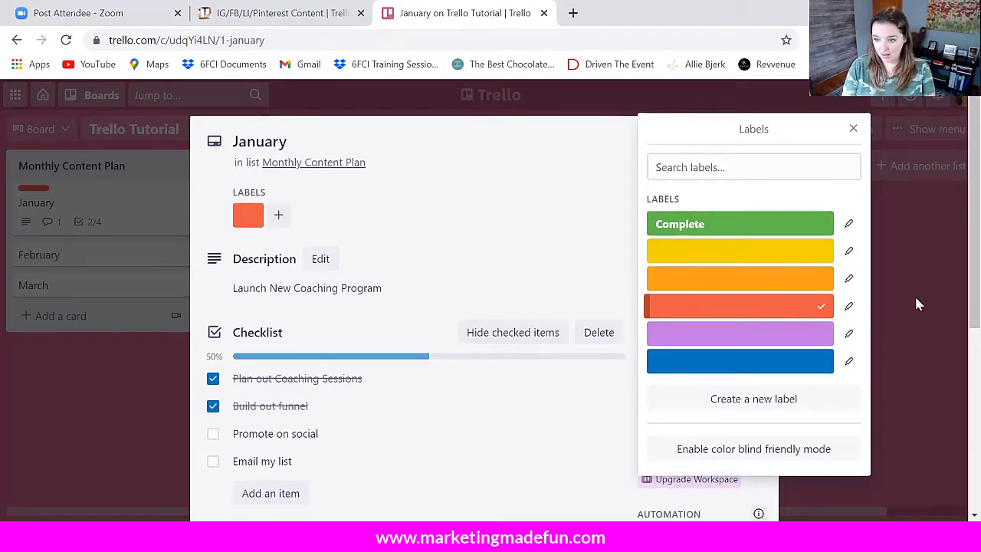
{"action": "left_click", "coordinate": [850, 308]}
{"action": "type", "text": "Urgent"}
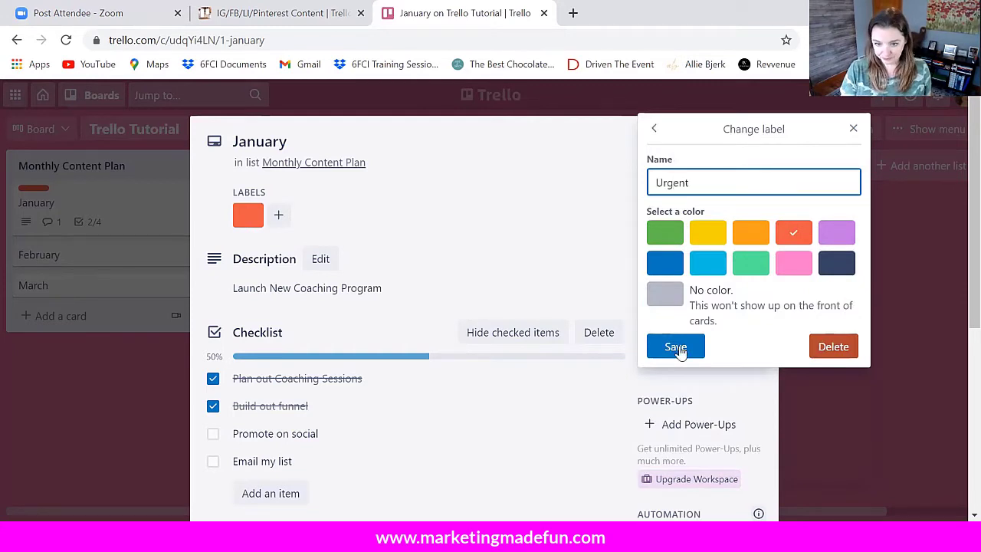
{"action": "left_click", "coordinate": [677, 348]}
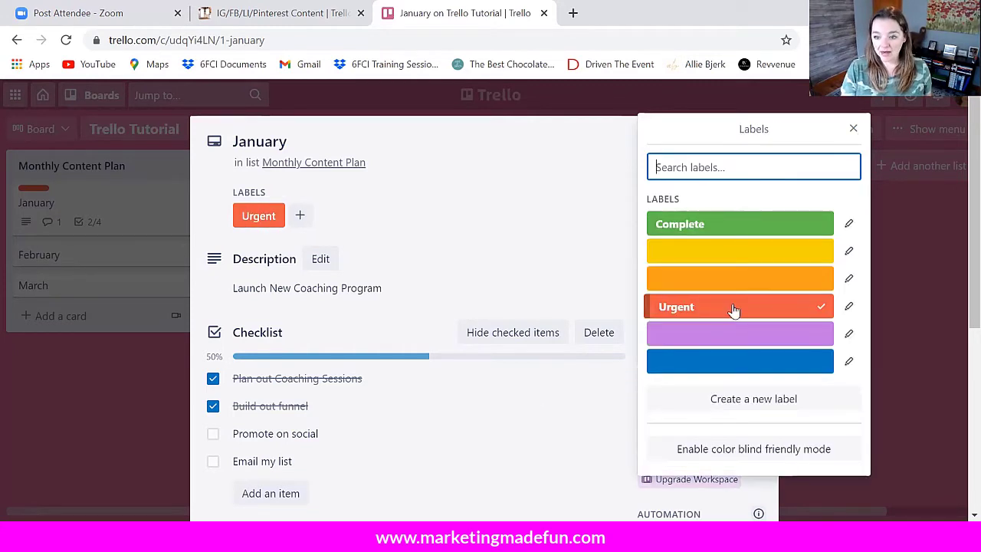
{"action": "scroll", "coordinate": [700, 313], "scroll_direction": "down", "scroll_amount": 1}
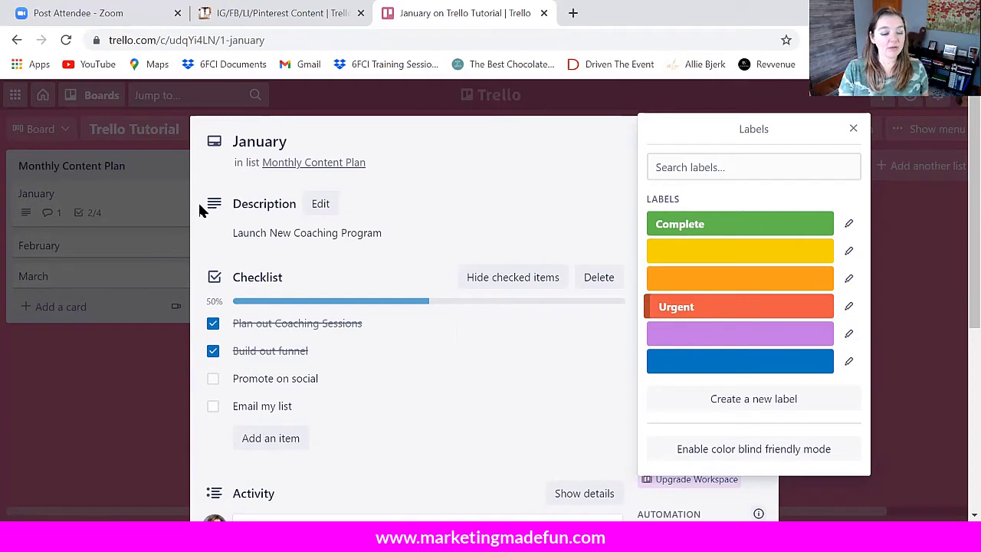
{"action": "scroll", "coordinate": [204, 204], "scroll_direction": "up", "scroll_amount": 1}
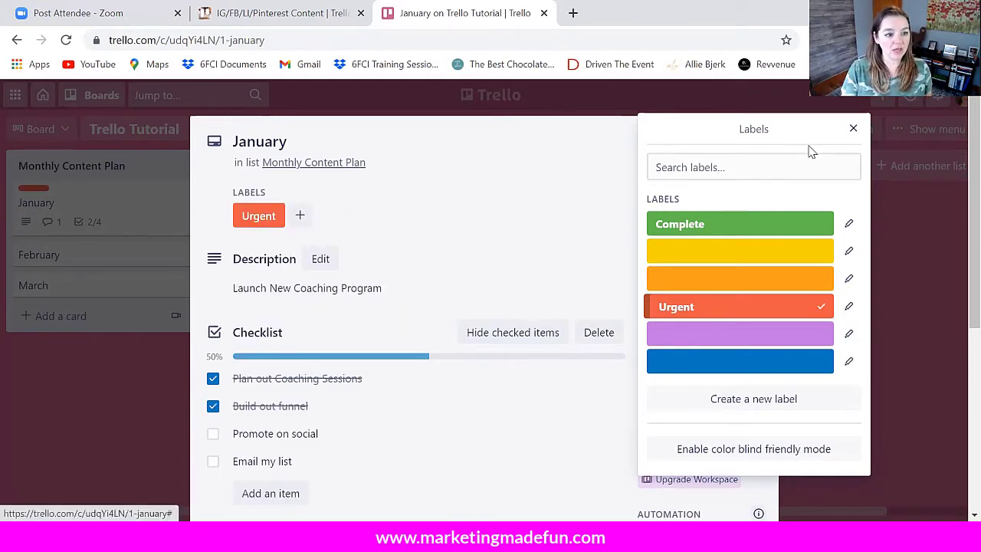
{"action": "left_click", "coordinate": [31, 197]}
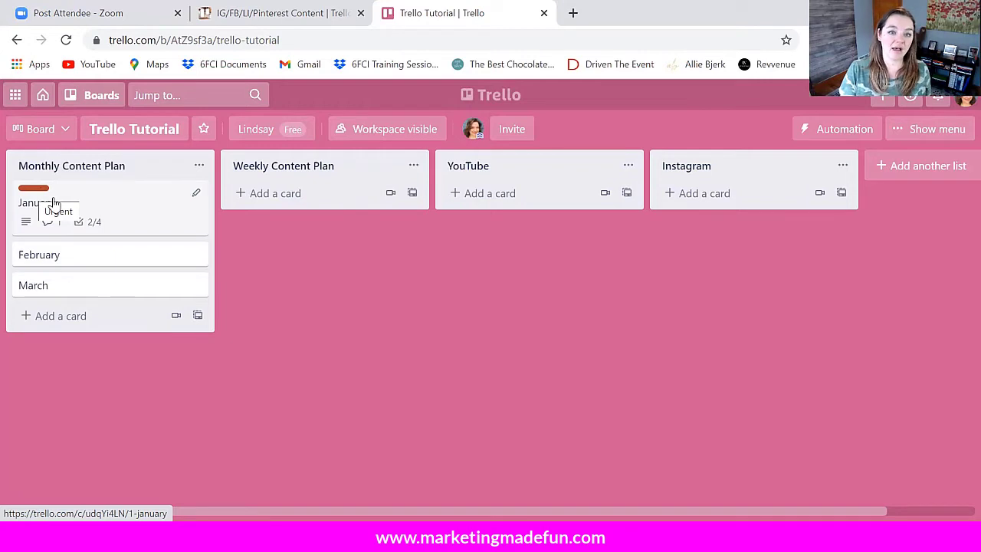
- Review the January card's label, description, checklist, comment and available card actions, and close the card
{"action": "left_click", "coordinate": [54, 203]}
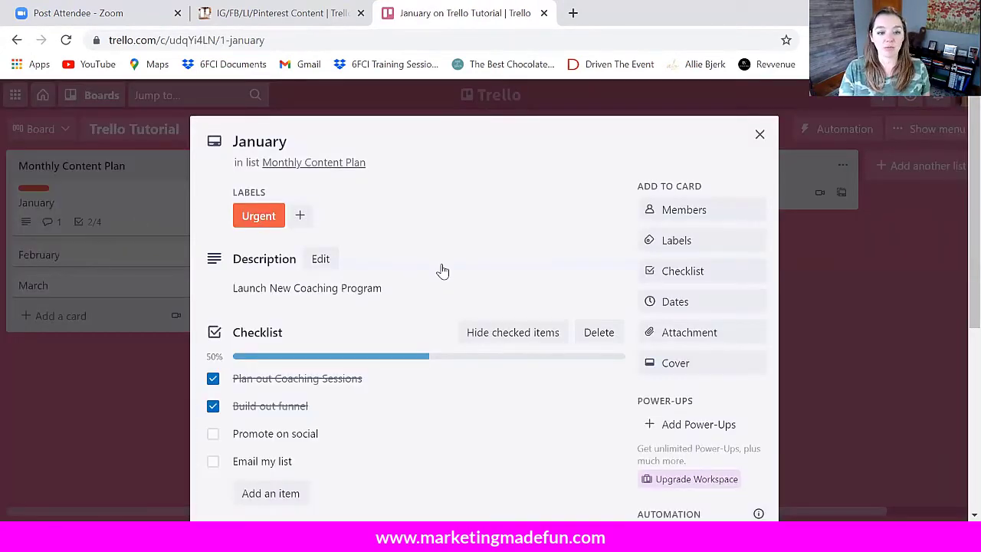
{"action": "scroll", "coordinate": [442, 271], "scroll_direction": "down", "scroll_amount": 2}
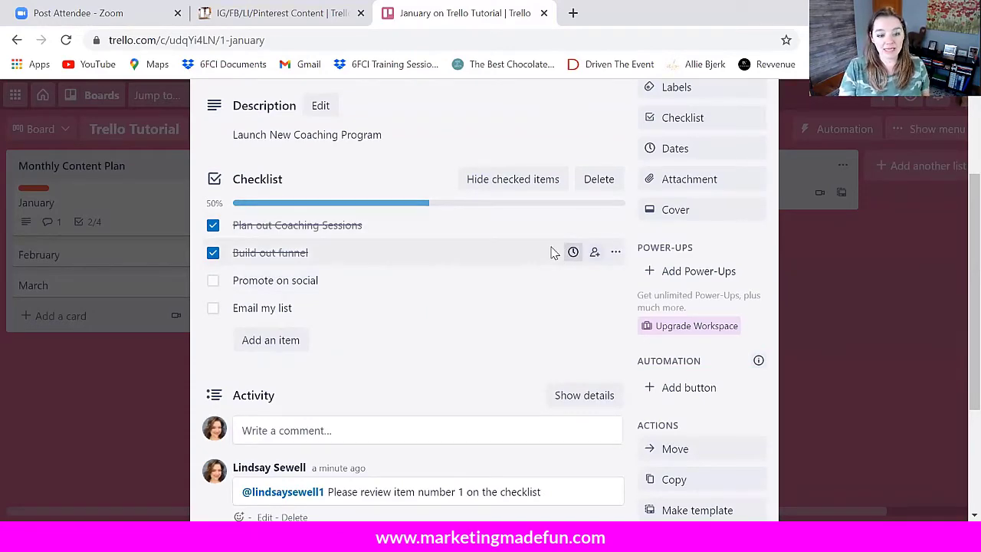
{"action": "scroll", "coordinate": [475, 304], "scroll_direction": "down", "scroll_amount": 2}
{"action": "scroll", "coordinate": [480, 307], "scroll_direction": "up", "scroll_amount": 5}
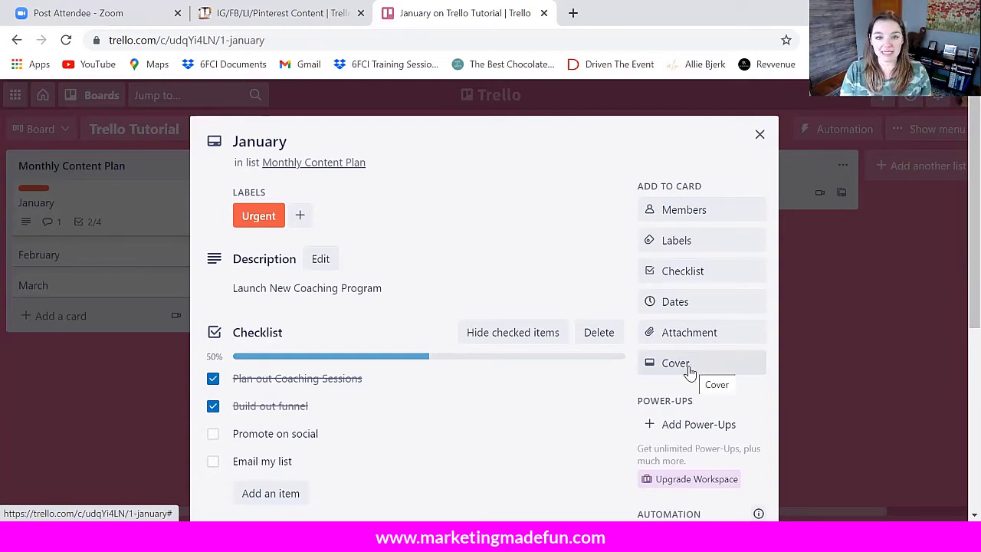
{"action": "scroll", "coordinate": [580, 369], "scroll_direction": "down", "scroll_amount": 1}
{"action": "scroll", "coordinate": [571, 374], "scroll_direction": "down", "scroll_amount": 1}
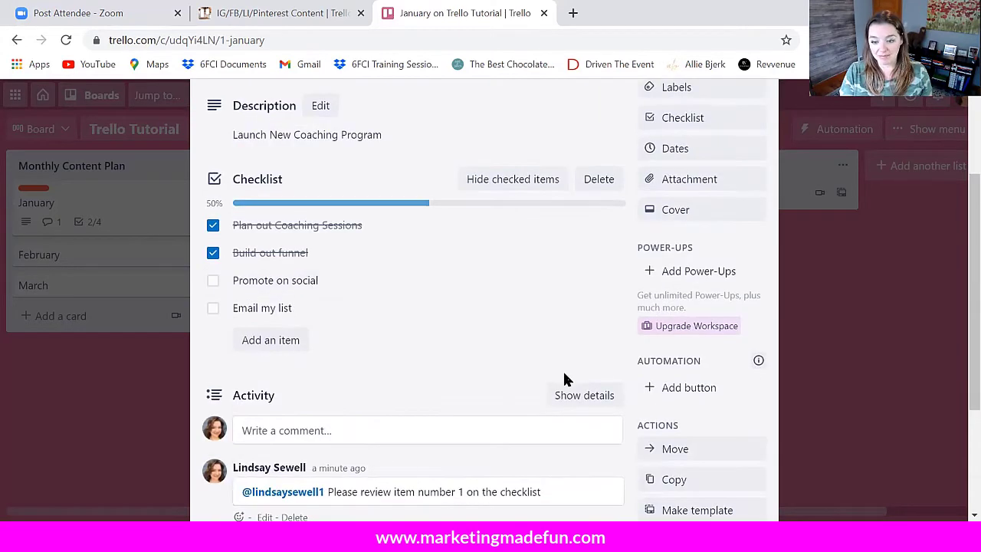
{"action": "scroll", "coordinate": [713, 375], "scroll_direction": "down", "scroll_amount": 2}
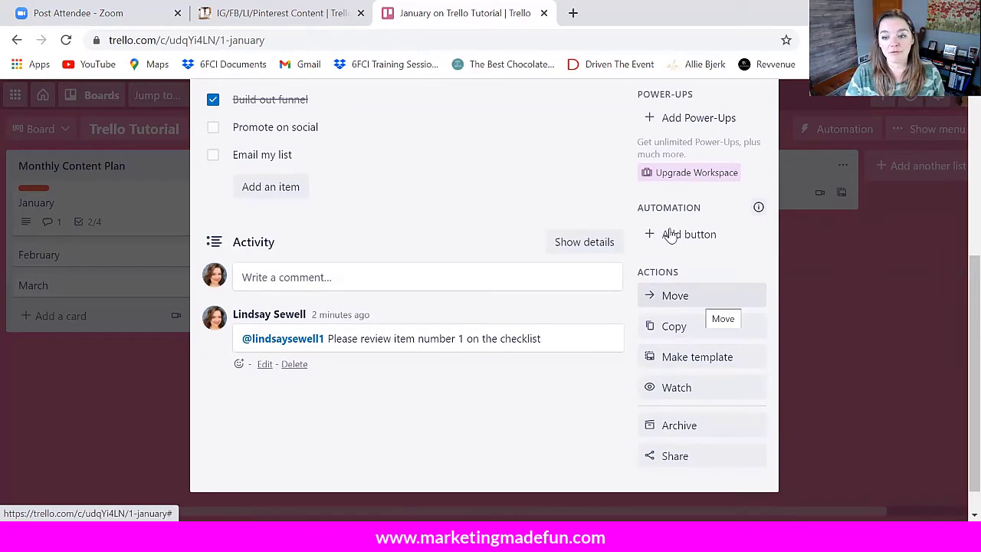
{"action": "scroll", "coordinate": [753, 158], "scroll_direction": "up", "scroll_amount": 4}
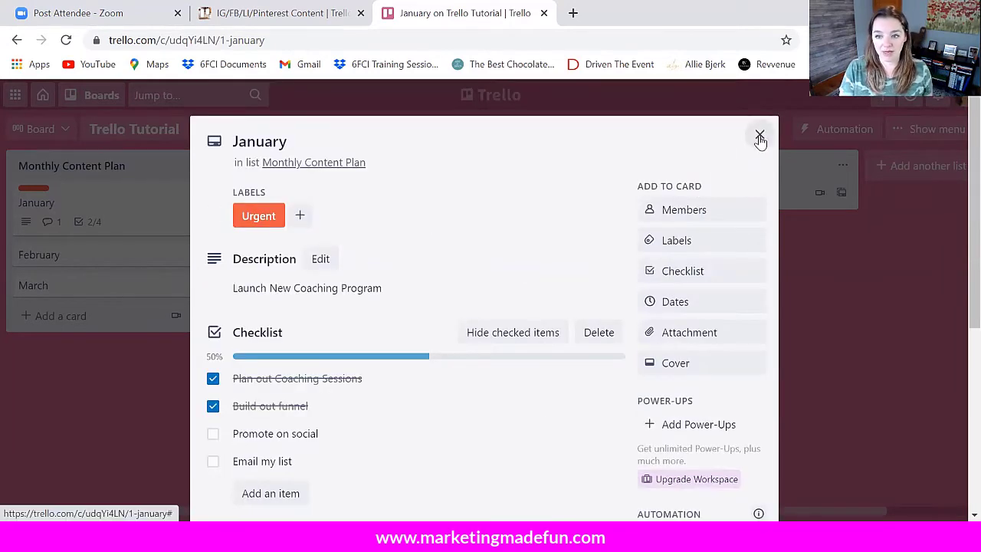
{"action": "left_click", "coordinate": [760, 138]}
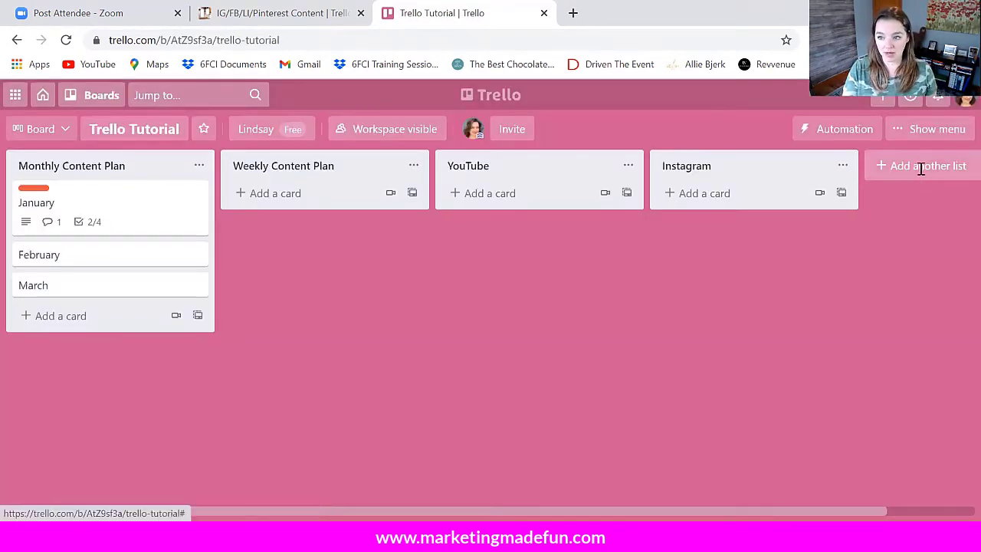
- Add a list titled "Completed Monthly Content" after the Instagram list
{"action": "left_click", "coordinate": [921, 166]}
{"action": "type", "text": "Completed"}
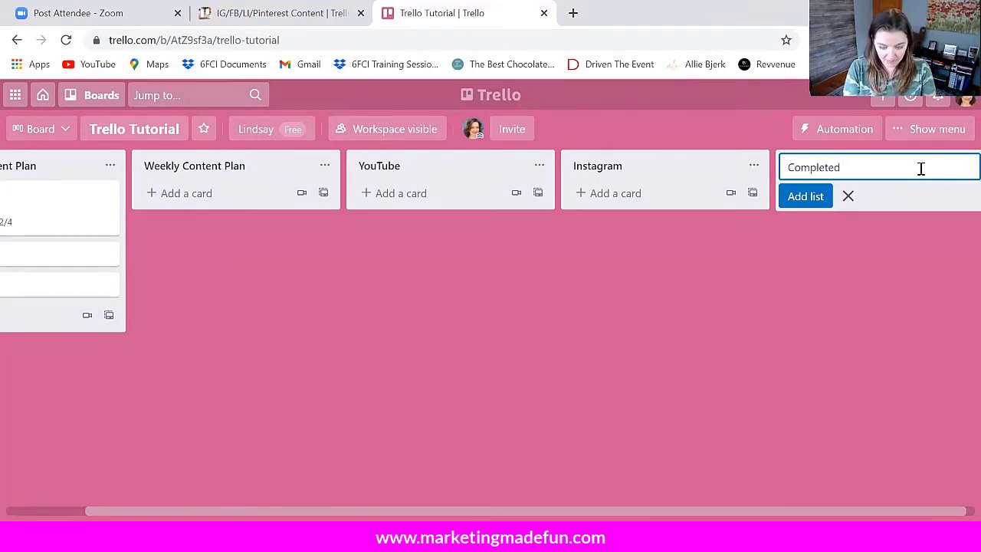
{"action": "type", "text": " Monthly "}
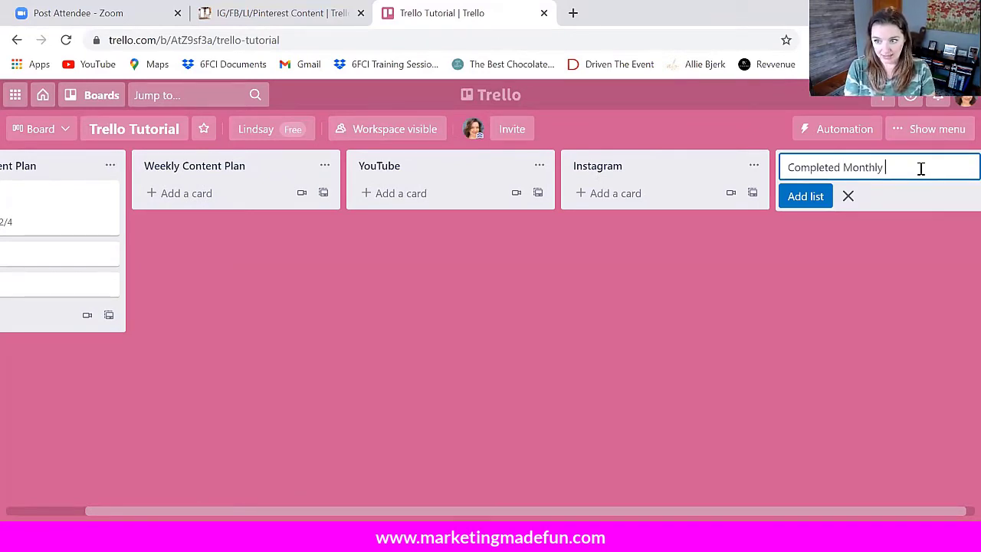
{"action": "type", "text": "Conte"}
{"action": "key", "text": "BackSpace"}
{"action": "key", "text": "BackSpace"}
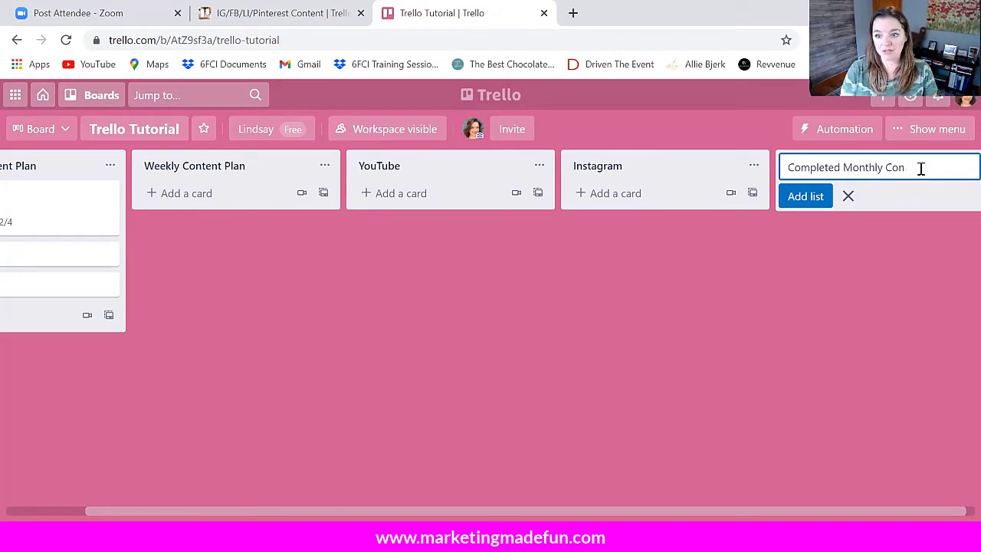
{"action": "type", "text": "tent"}
{"action": "key", "text": "Return"}
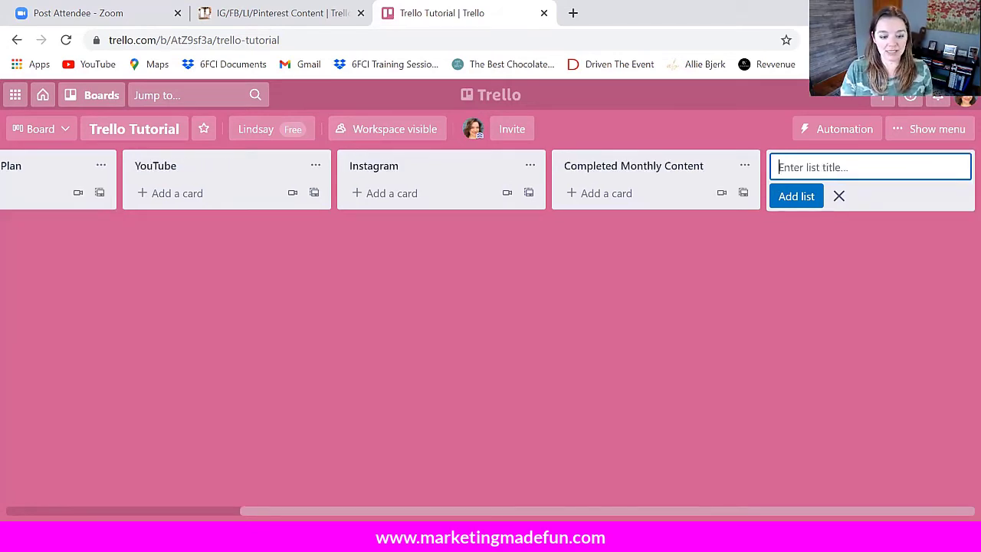
- Move the January card from Monthly Content Plan to the Completed Monthly Content list and close the card
{"action": "left_click_drag", "start_coordinate": [292, 512], "coordinate": [16, 511]}
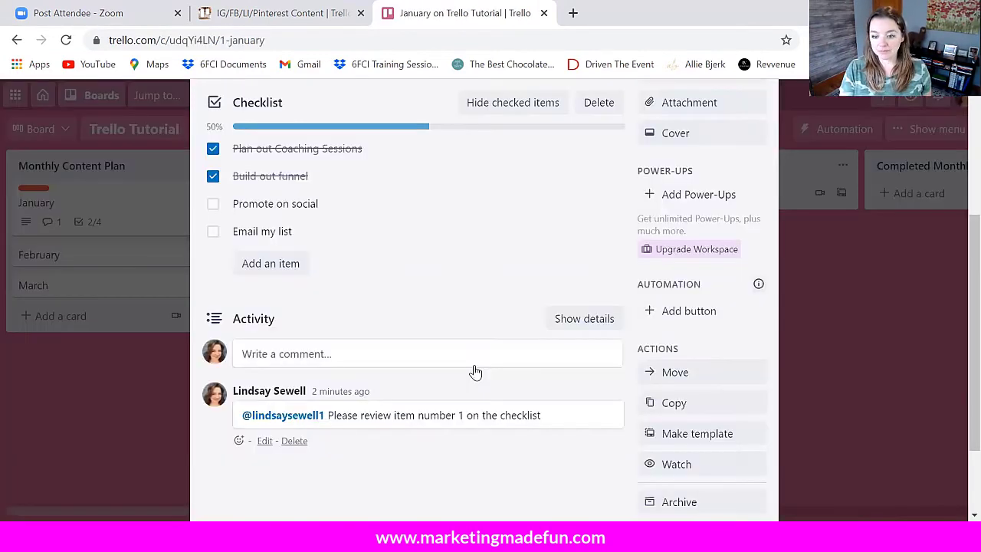
{"action": "left_click", "coordinate": [696, 374]}
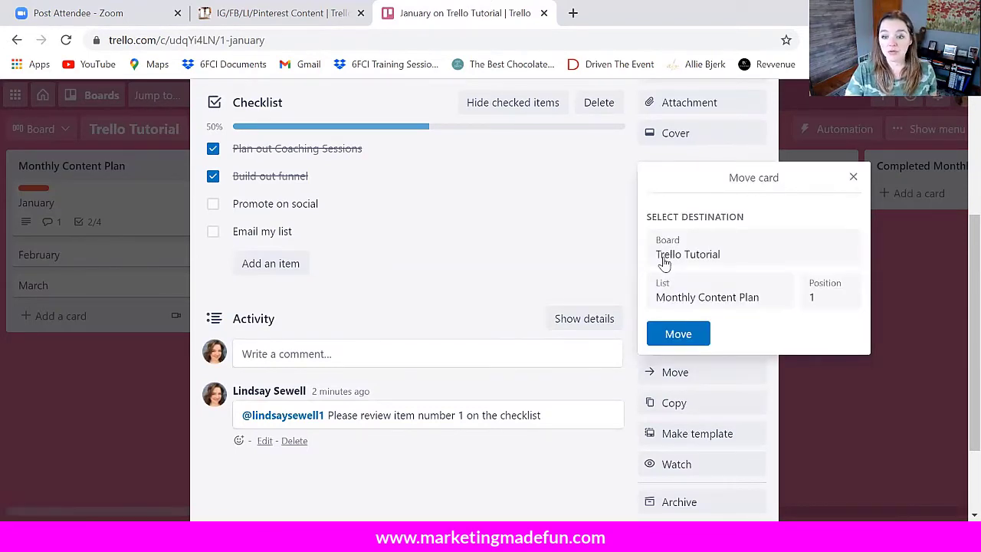
{"action": "left_click", "coordinate": [707, 301]}
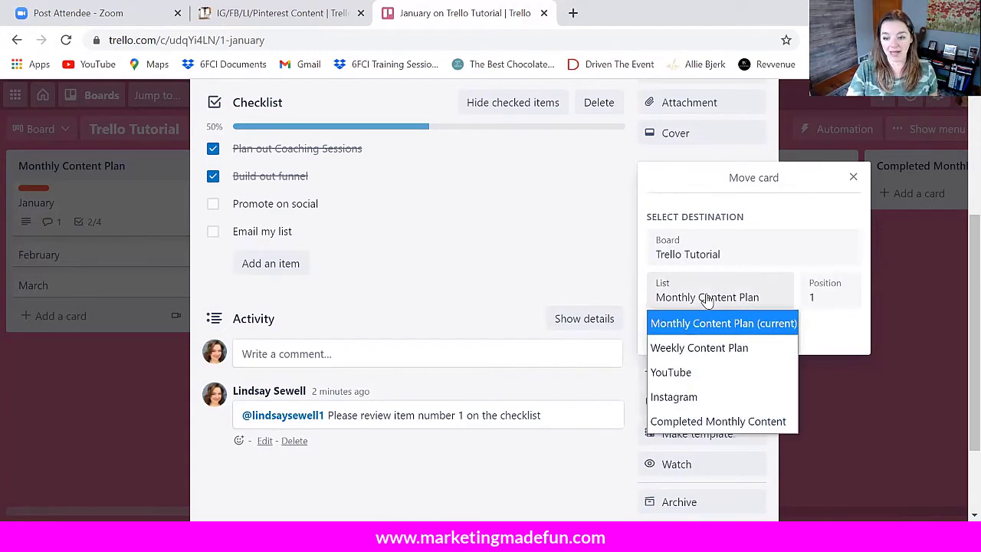
{"action": "left_click", "coordinate": [709, 418]}
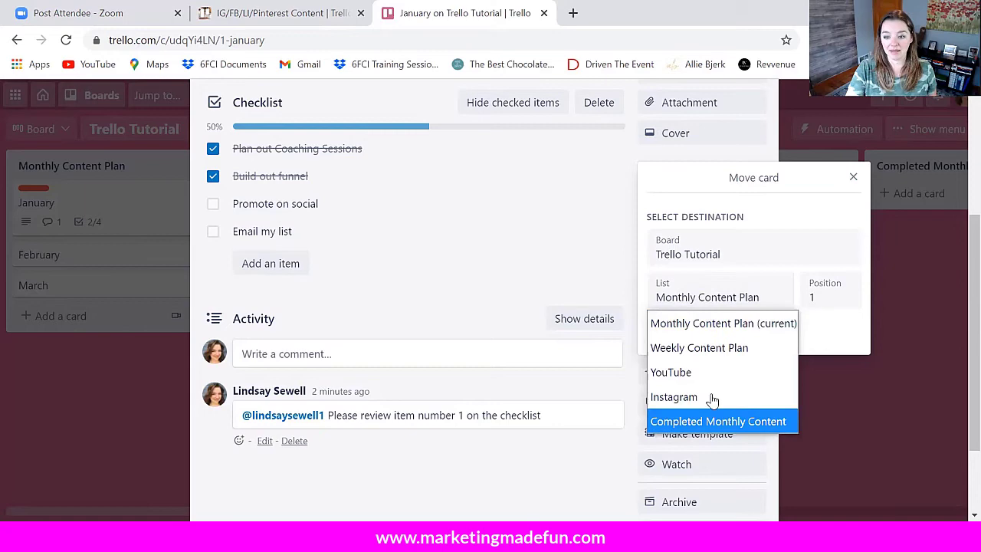
{"action": "left_click", "coordinate": [679, 335]}
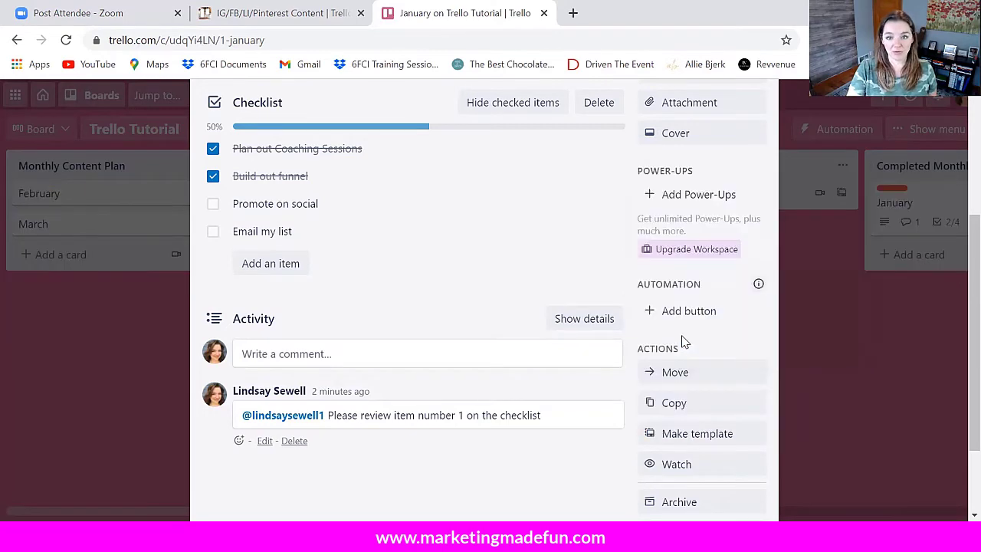
{"action": "scroll", "coordinate": [763, 133], "scroll_direction": "up", "scroll_amount": 3}
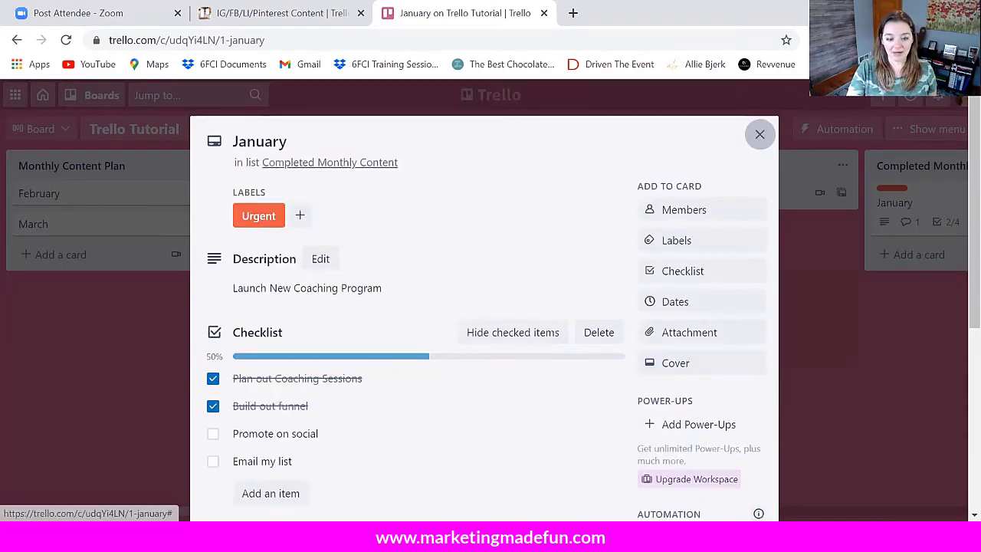
{"action": "left_click", "coordinate": [760, 134]}
{"action": "scroll", "coordinate": [490, 330], "scroll_direction": "right", "scroll_amount": 4}
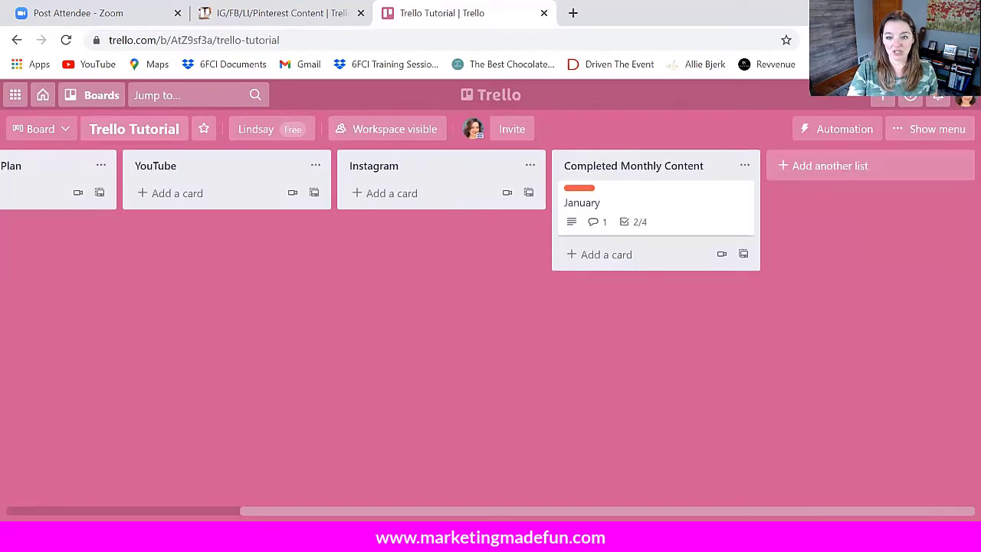
{"action": "scroll", "coordinate": [959, 192], "scroll_direction": "left", "scroll_amount": 4}
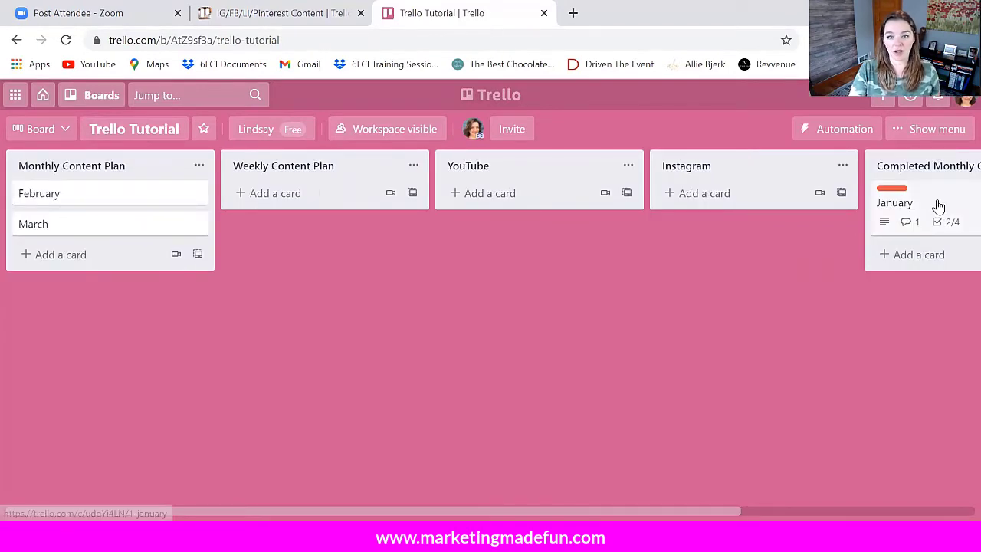
- Look over the January card's details, start a copy of it, and title the copy "April"
{"action": "left_click", "coordinate": [937, 204]}
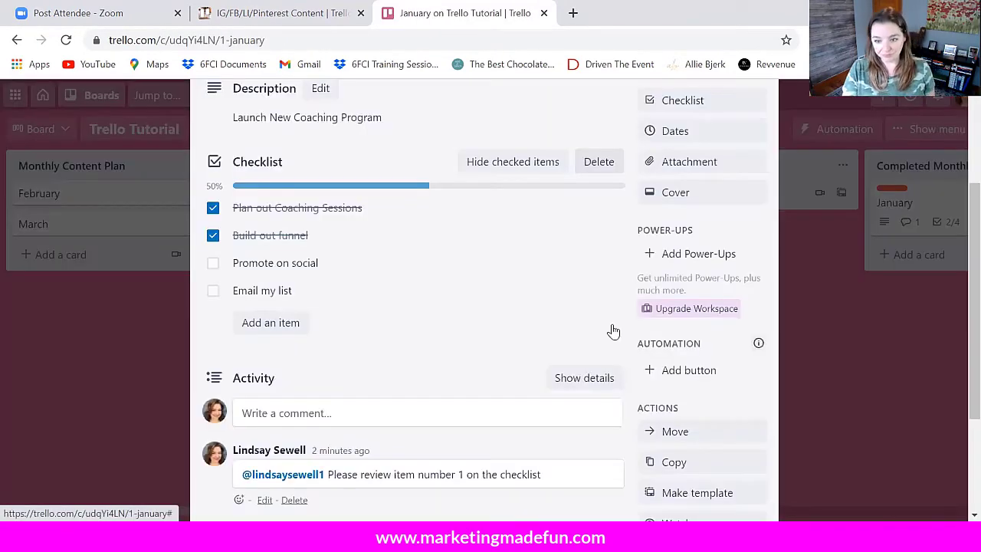
{"action": "scroll", "coordinate": [613, 331], "scroll_direction": "down", "scroll_amount": 2}
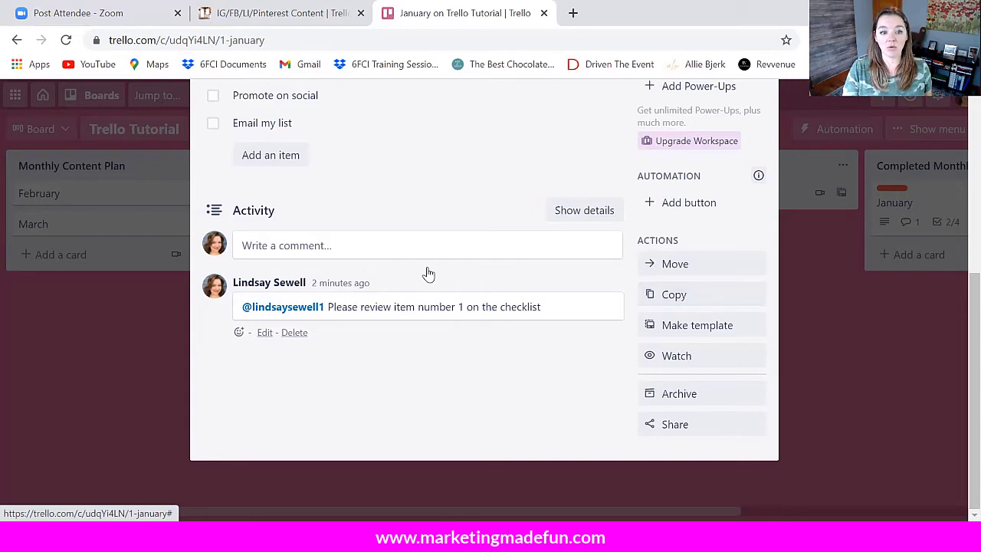
{"action": "scroll", "coordinate": [322, 157], "scroll_direction": "up", "scroll_amount": 2}
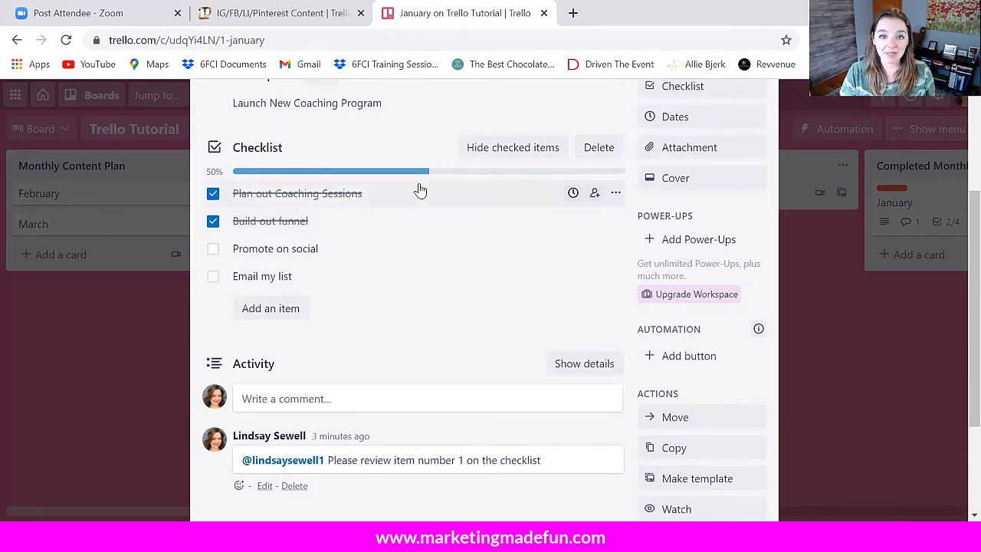
{"action": "scroll", "coordinate": [419, 191], "scroll_direction": "up", "scroll_amount": 2}
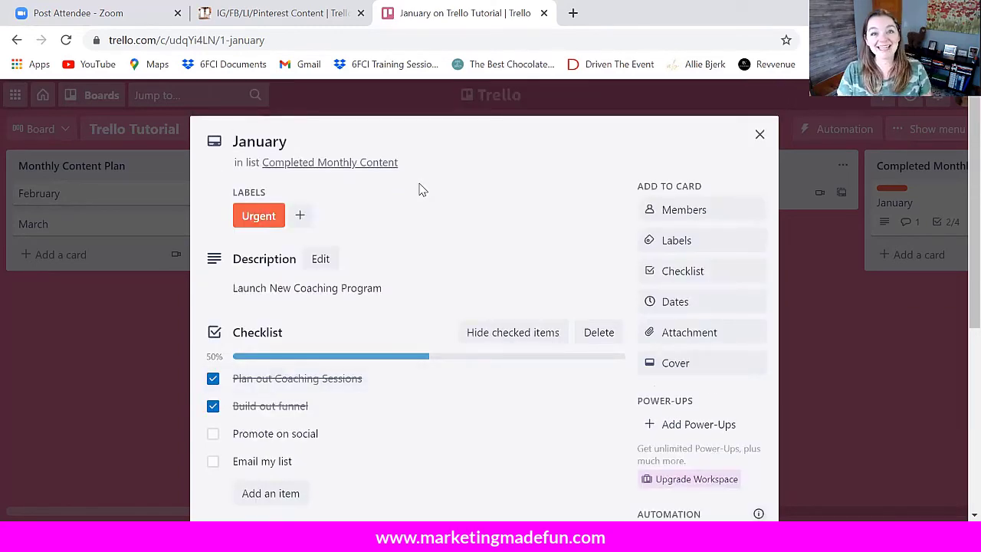
{"action": "scroll", "coordinate": [547, 300], "scroll_direction": "down", "scroll_amount": 3}
{"action": "left_click", "coordinate": [675, 401]}
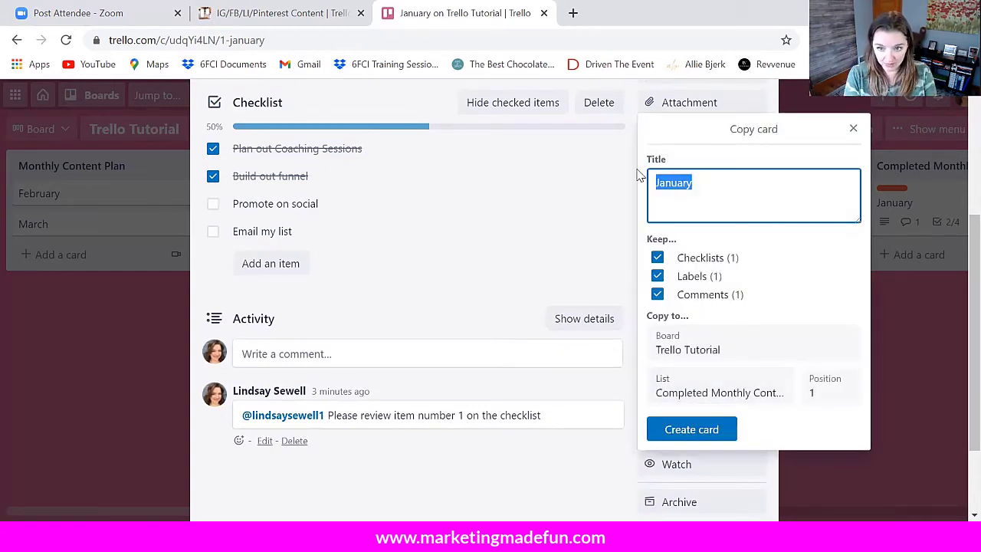
{"action": "key", "text": "BackSpace"}
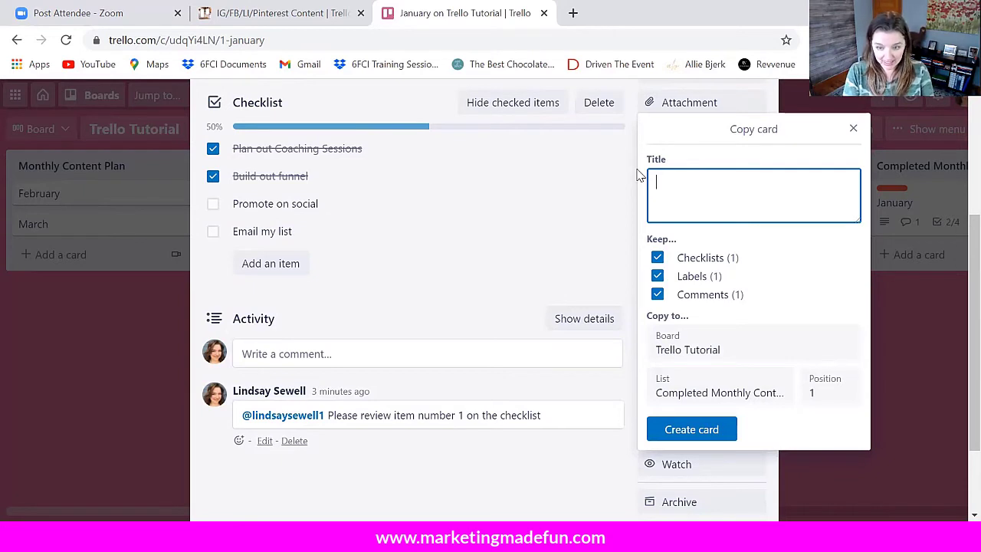
{"action": "type", "text": "April"}
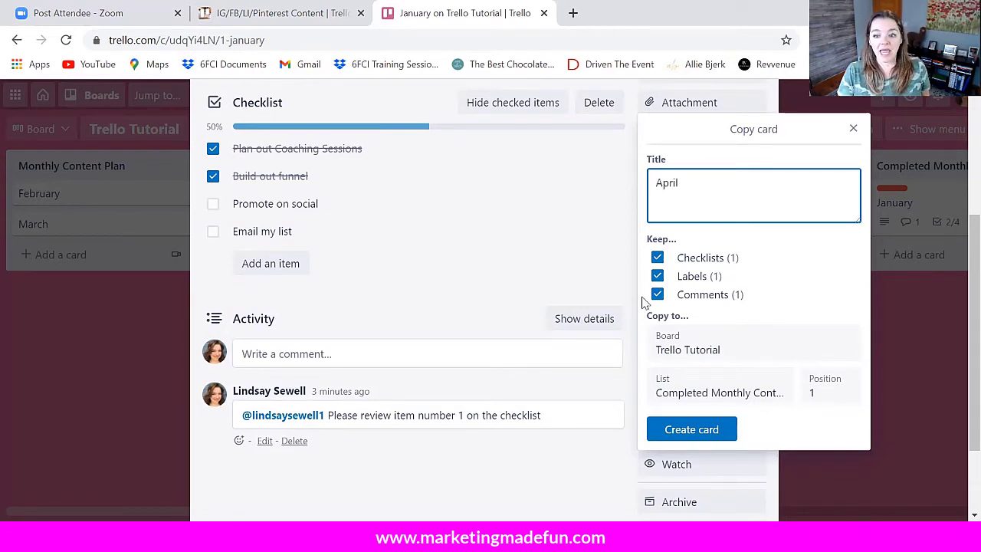
- Exclude the checklists, labels and comments from the April copy, create it in Completed Monthly Content, and close the January card
{"action": "left_click", "coordinate": [658, 259]}
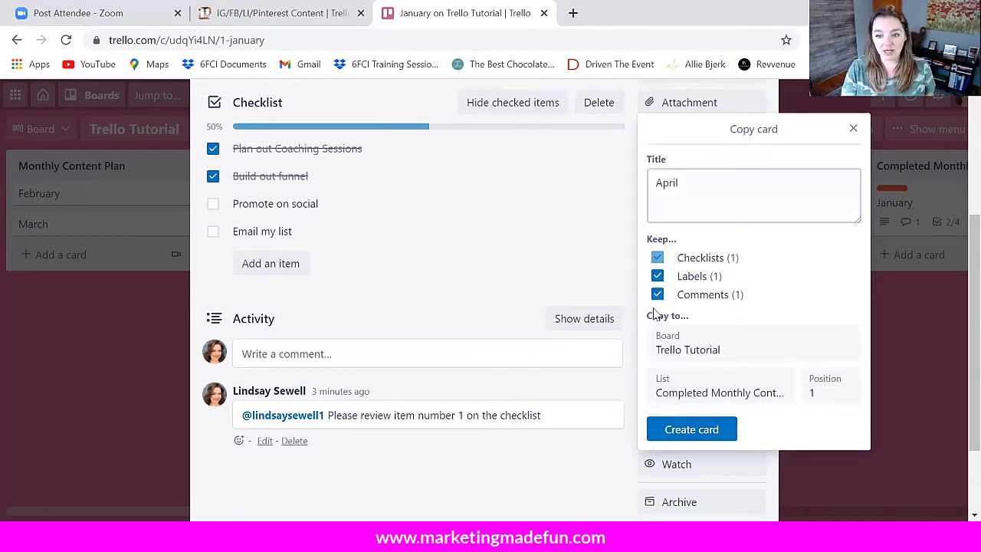
{"action": "left_click", "coordinate": [658, 277]}
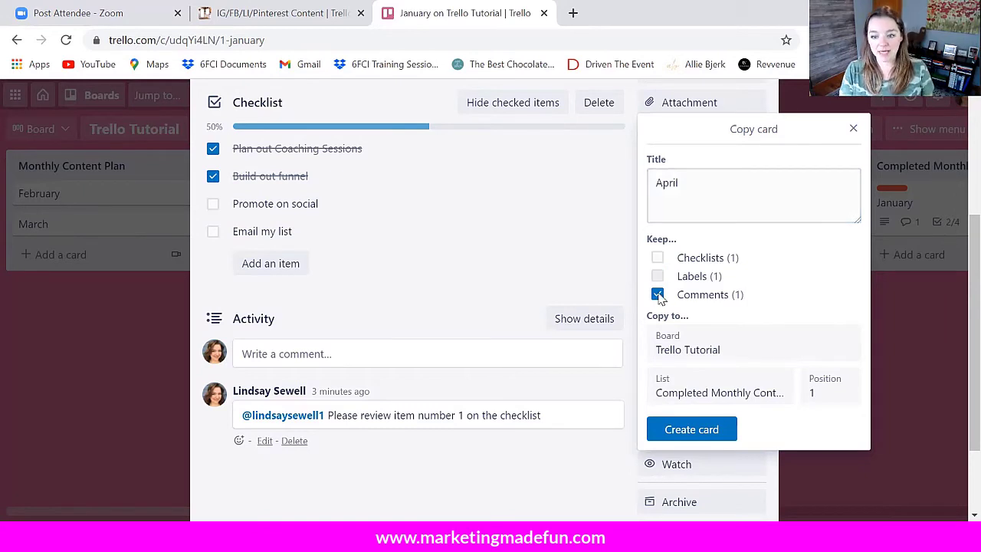
{"action": "left_click", "coordinate": [660, 296]}
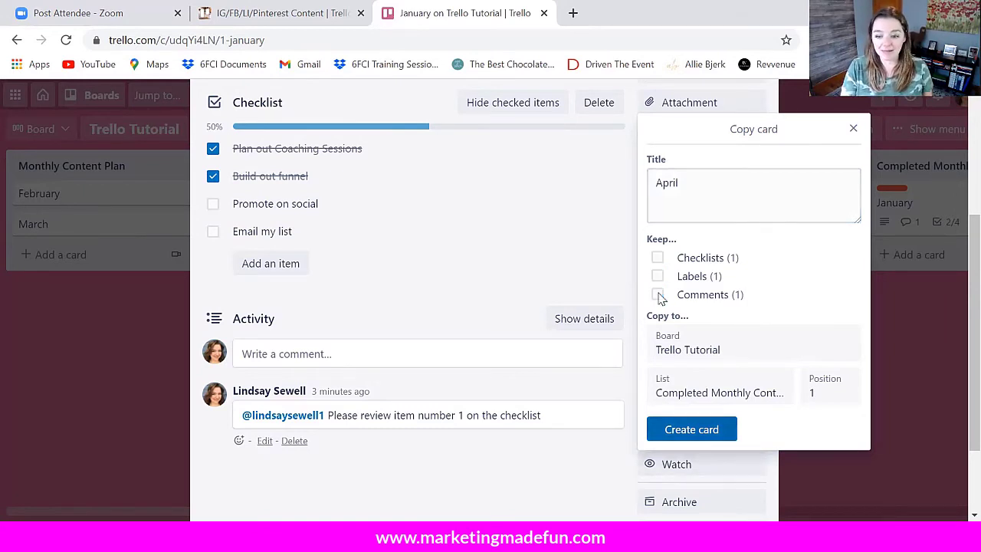
{"action": "left_click", "coordinate": [692, 430]}
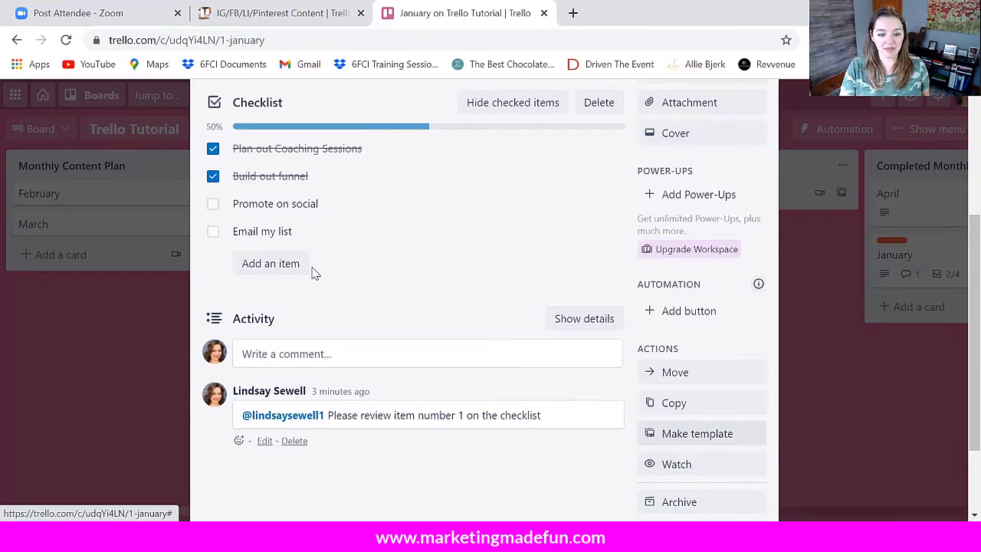
{"action": "scroll", "coordinate": [754, 334], "scroll_direction": "down", "scroll_amount": 2}
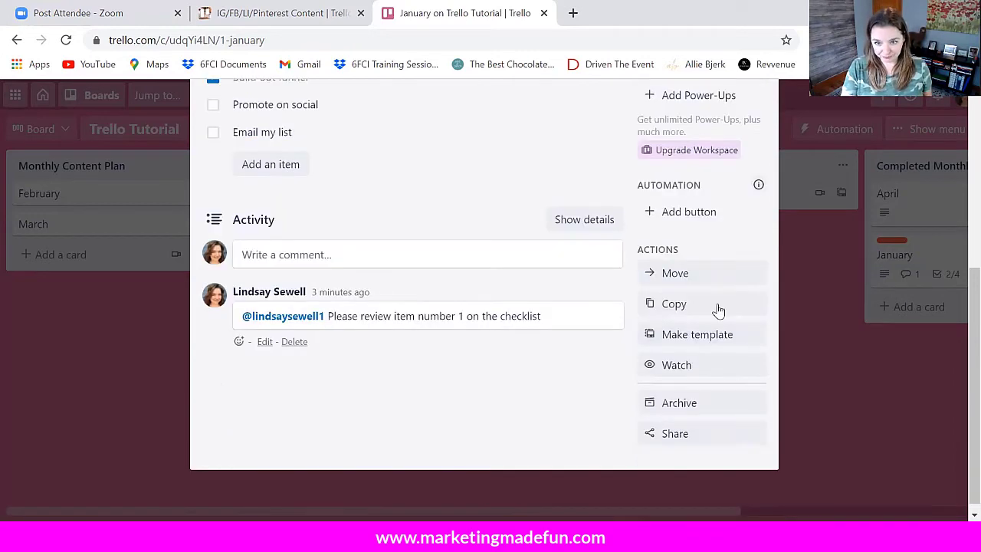
{"action": "scroll", "coordinate": [762, 142], "scroll_direction": "up", "scroll_amount": 5}
{"action": "left_click", "coordinate": [760, 134]}
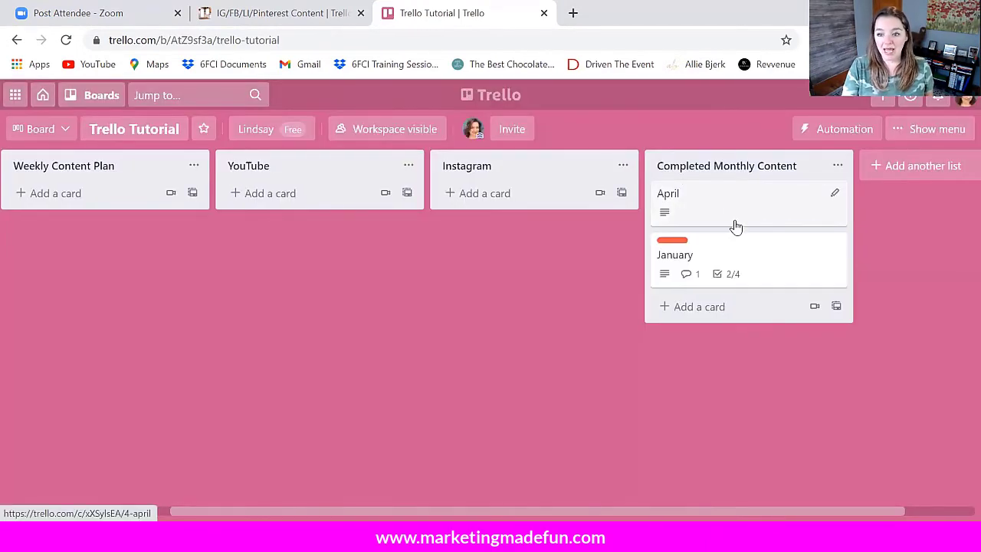
- Place the April card below January in the Completed Monthly Content list, and look through the January card before closing it
{"action": "left_click_drag", "start_coordinate": [735, 222], "coordinate": [727, 281]}
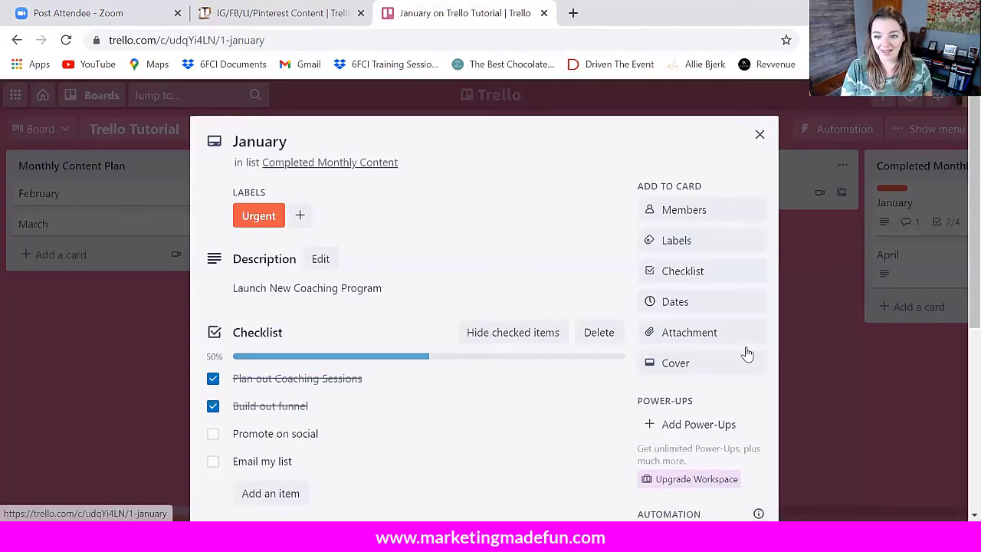
{"action": "scroll", "coordinate": [627, 345], "scroll_direction": "down", "scroll_amount": 4}
{"action": "scroll", "coordinate": [627, 344], "scroll_direction": "up", "scroll_amount": 5}
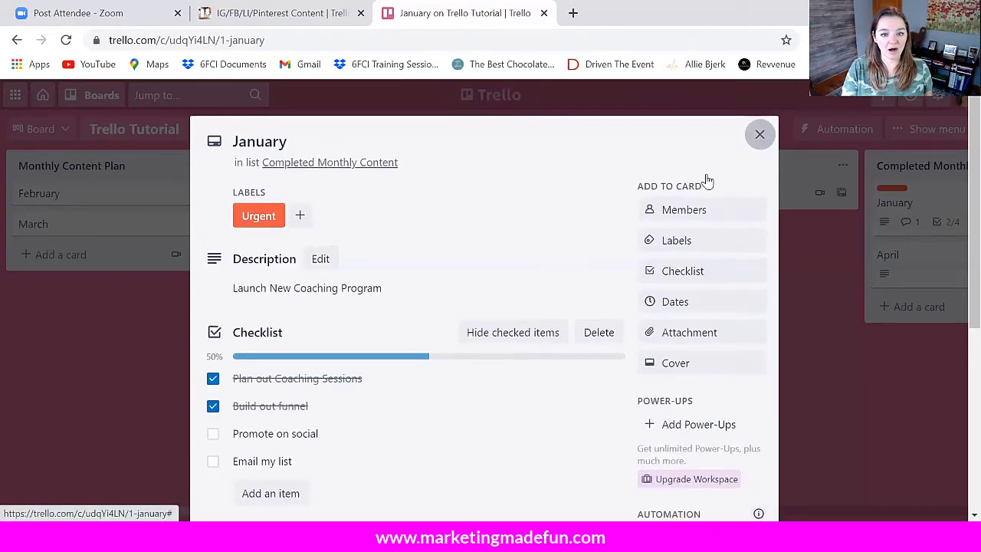
{"action": "key", "text": "Escape"}
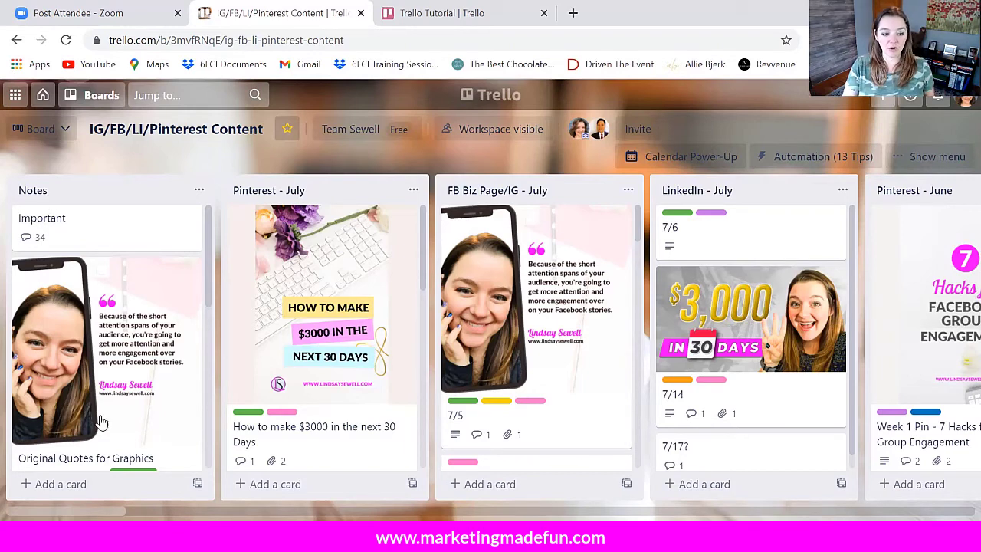
- On the IG/FB/LI/Pinterest Content board, examine the "Original Quotes for Graphics" card's description, "Quotes done" checklist and comments
{"action": "scroll", "coordinate": [46, 368], "scroll_direction": "down", "scroll_amount": 2}
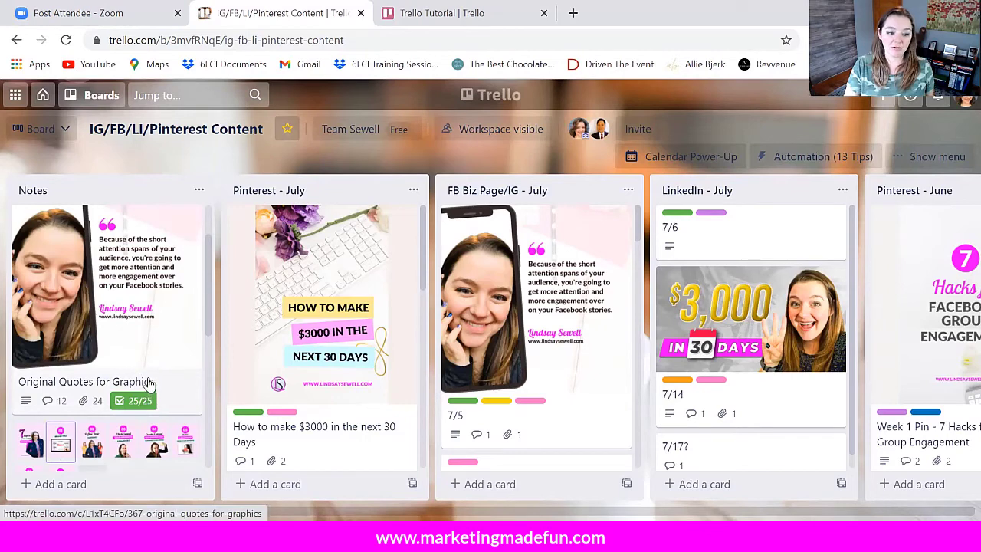
{"action": "left_click", "coordinate": [150, 379]}
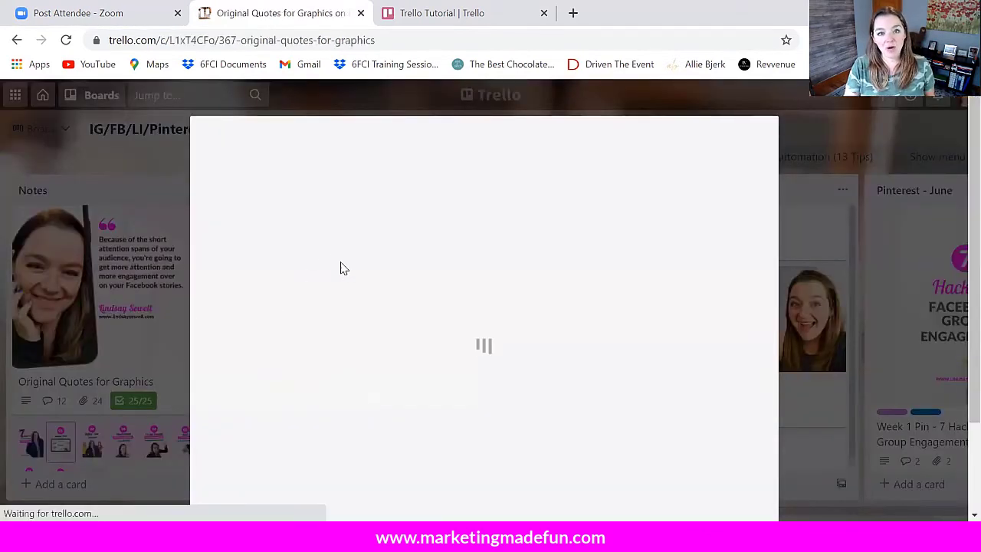
{"action": "scroll", "coordinate": [388, 278], "scroll_direction": "down", "scroll_amount": 2}
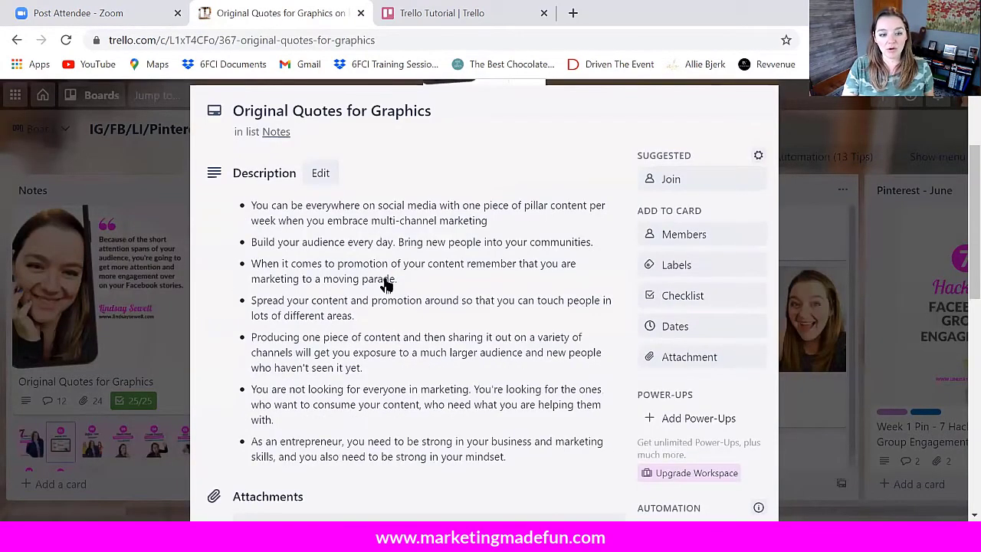
{"action": "scroll", "coordinate": [387, 288], "scroll_direction": "down", "scroll_amount": 4}
{"action": "scroll", "coordinate": [387, 288], "scroll_direction": "down", "scroll_amount": 4}
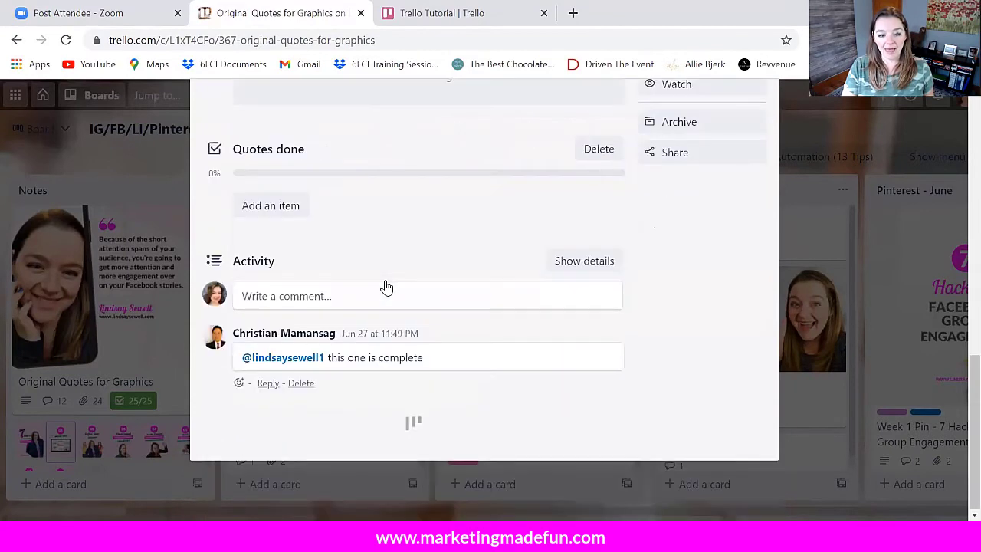
{"action": "scroll", "coordinate": [288, 188], "scroll_direction": "up", "scroll_amount": 2}
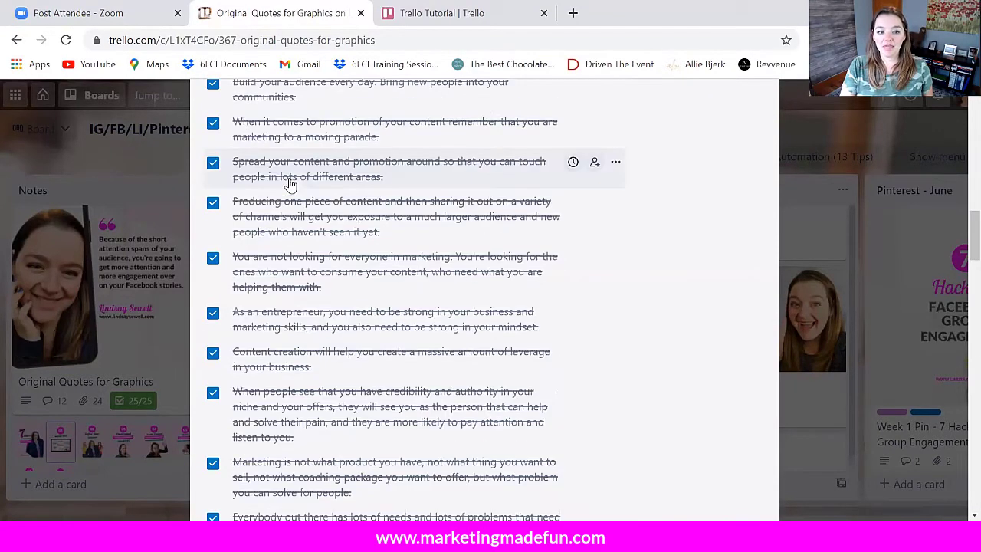
{"action": "scroll", "coordinate": [290, 185], "scroll_direction": "up", "scroll_amount": 3}
{"action": "scroll", "coordinate": [257, 141], "scroll_direction": "down", "scroll_amount": 2}
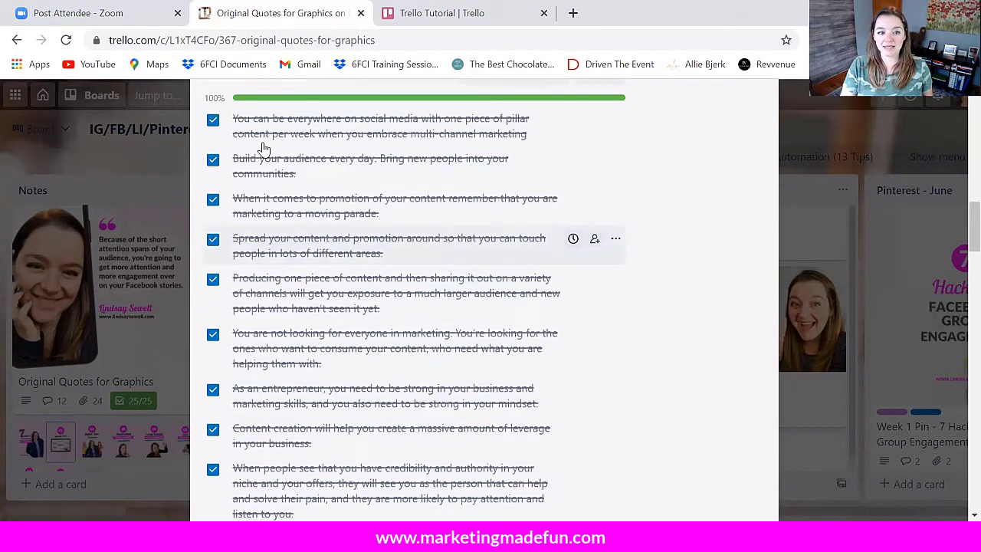
{"action": "scroll", "coordinate": [265, 148], "scroll_direction": "up", "scroll_amount": 1}
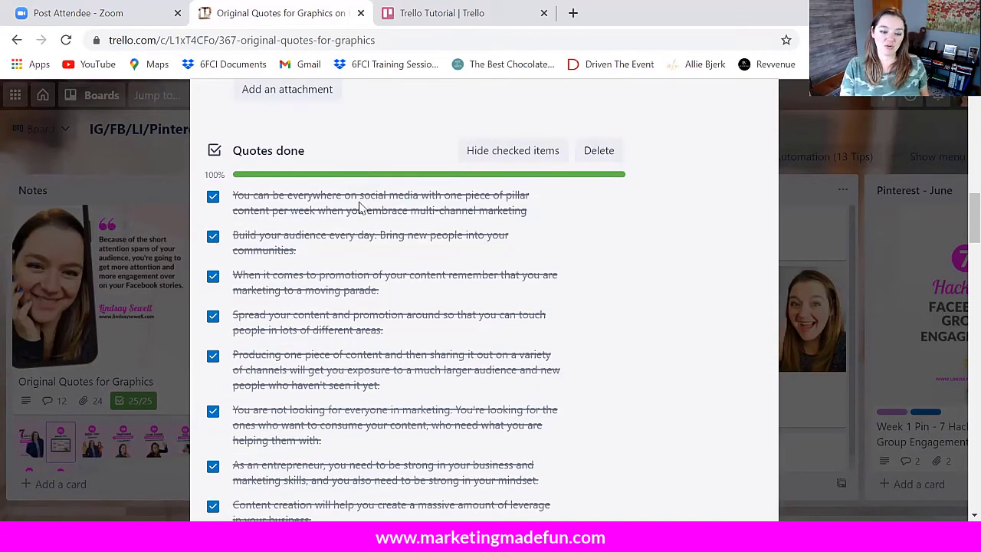
- Look over the "Quotes done" checklist and the attached quote graphics on the "Original Quotes for Graphics" card, and close the card
{"action": "scroll", "coordinate": [359, 209], "scroll_direction": "down", "scroll_amount": 5}
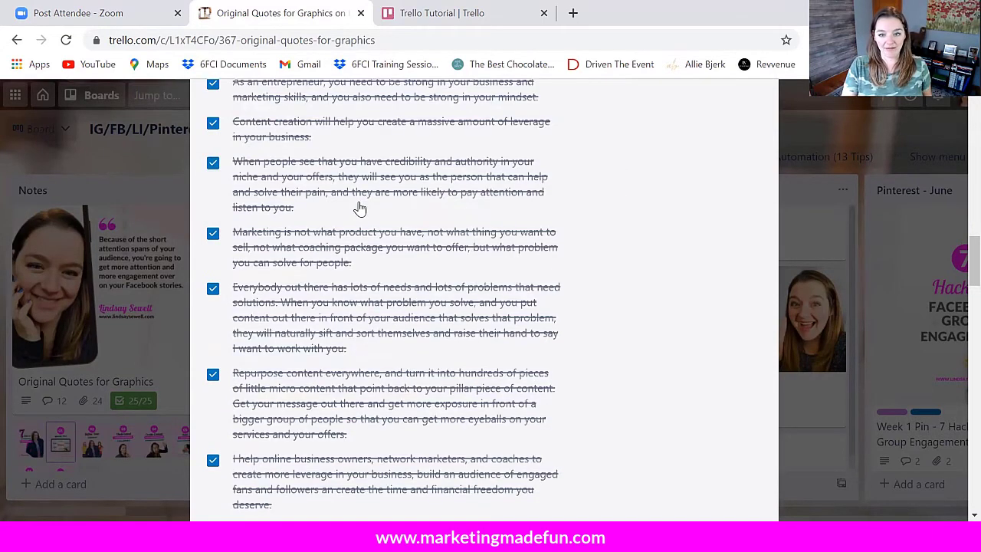
{"action": "scroll", "coordinate": [361, 210], "scroll_direction": "up", "scroll_amount": 7}
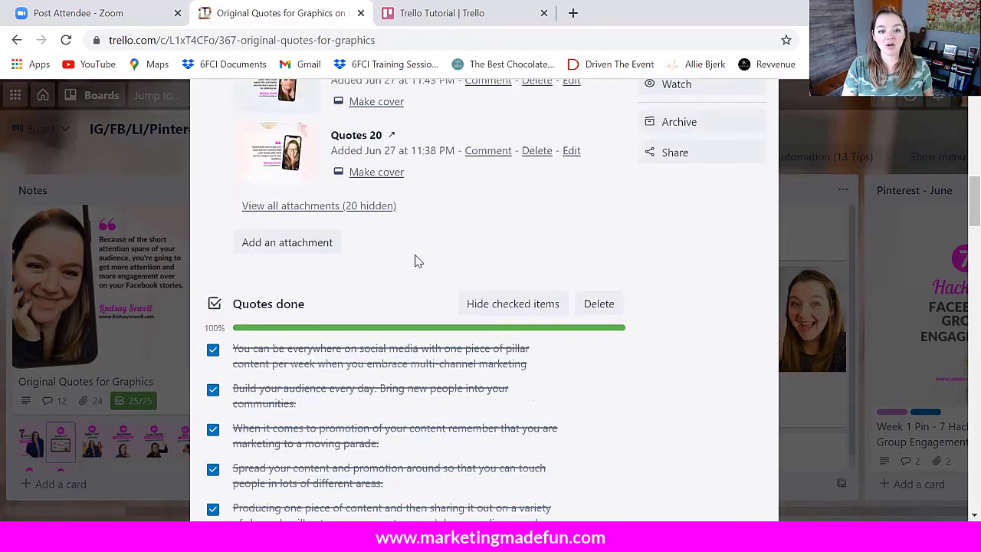
{"action": "scroll", "coordinate": [359, 184], "scroll_direction": "up", "scroll_amount": 3}
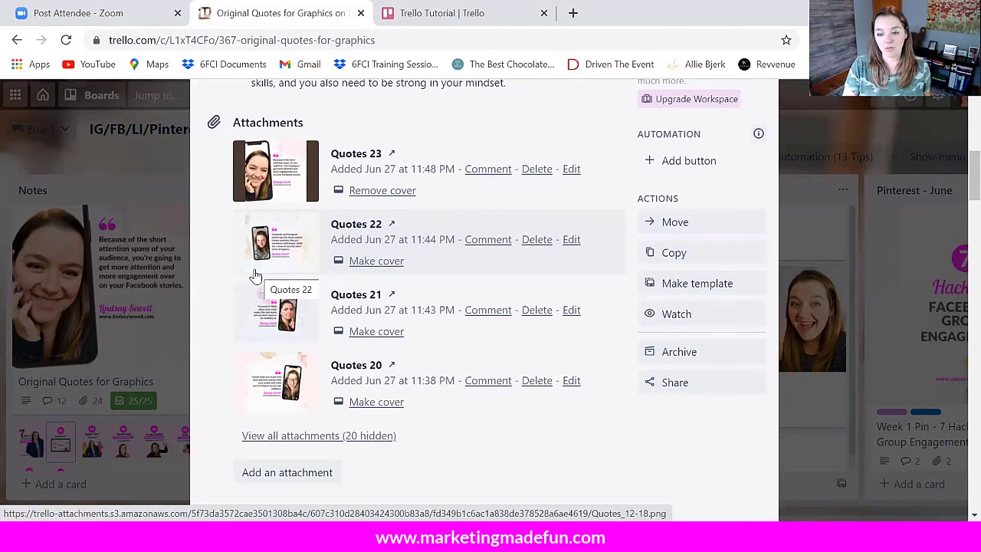
{"action": "scroll", "coordinate": [731, 276], "scroll_direction": "up", "scroll_amount": 2}
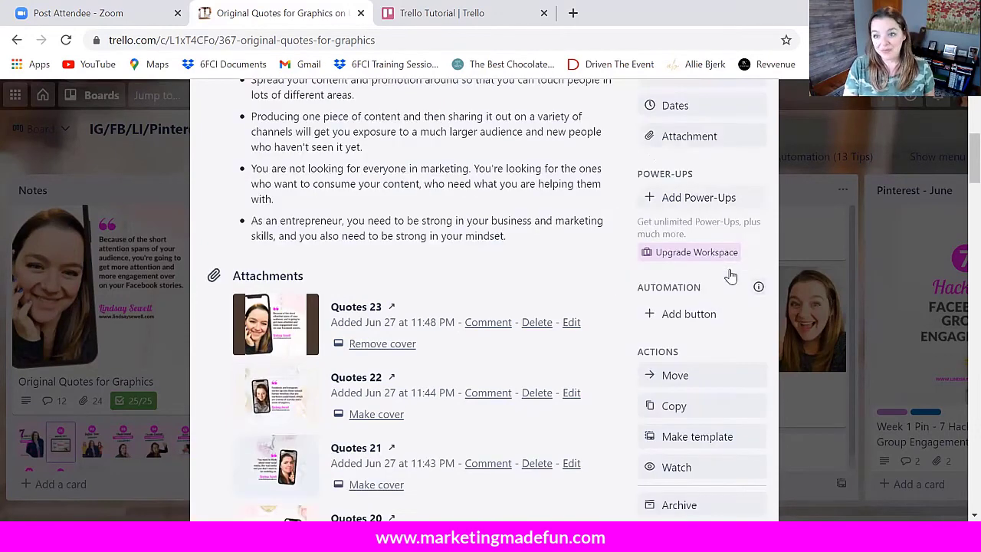
{"action": "scroll", "coordinate": [777, 134], "scroll_direction": "up", "scroll_amount": 5}
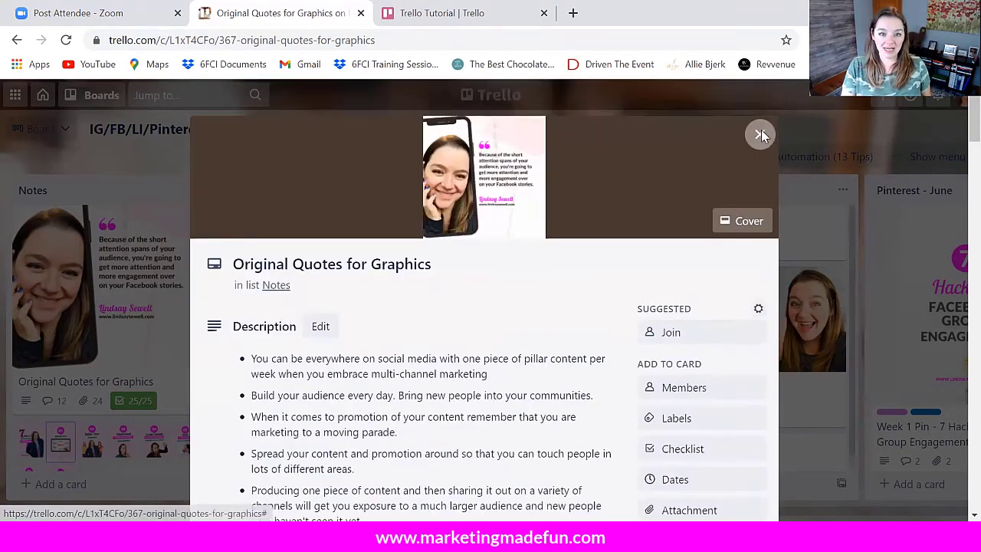
{"action": "left_click", "coordinate": [760, 135]}
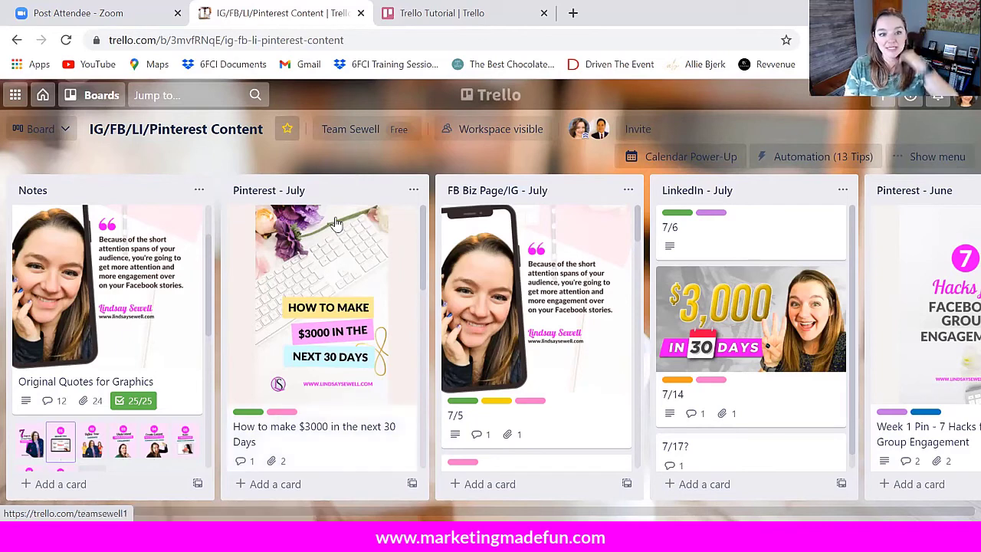
- Examine the cards in the Pinterest - July and FB Biz Page/IG - July lists
{"action": "scroll", "coordinate": [307, 281], "scroll_direction": "down", "scroll_amount": 1}
{"action": "scroll", "coordinate": [307, 281], "scroll_direction": "down", "scroll_amount": 1}
{"action": "scroll", "coordinate": [308, 291], "scroll_direction": "up", "scroll_amount": 1}
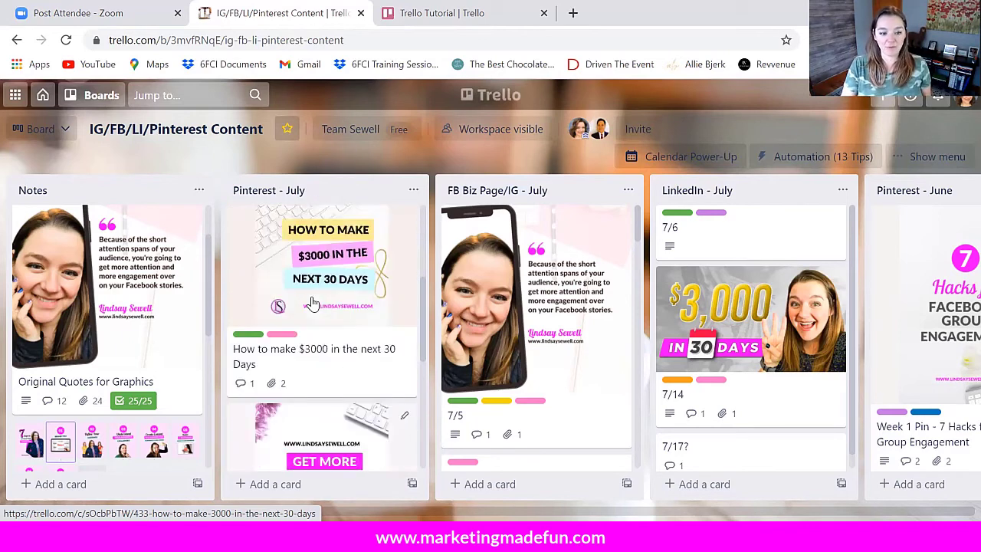
{"action": "scroll", "coordinate": [313, 330], "scroll_direction": "down", "scroll_amount": 3}
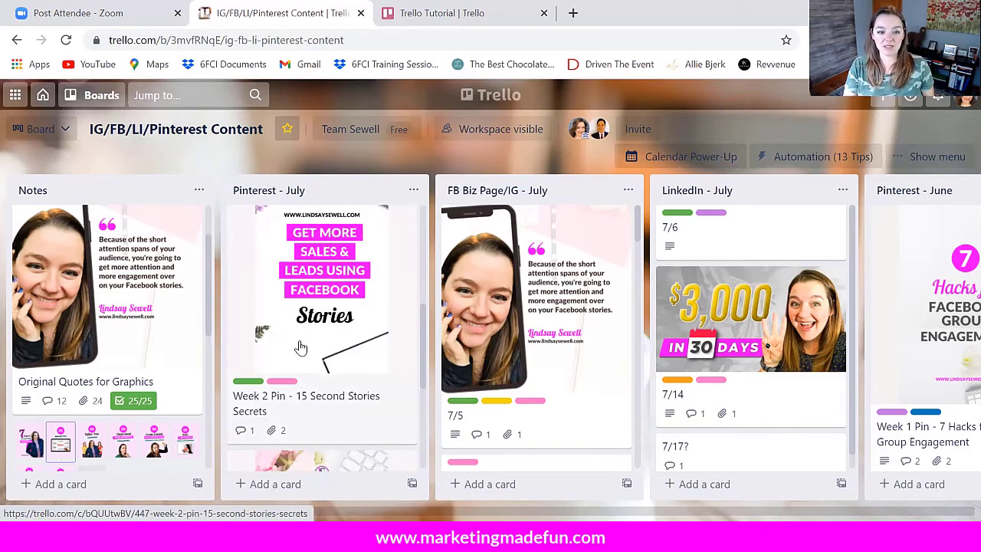
{"action": "scroll", "coordinate": [300, 347], "scroll_direction": "up", "scroll_amount": 3}
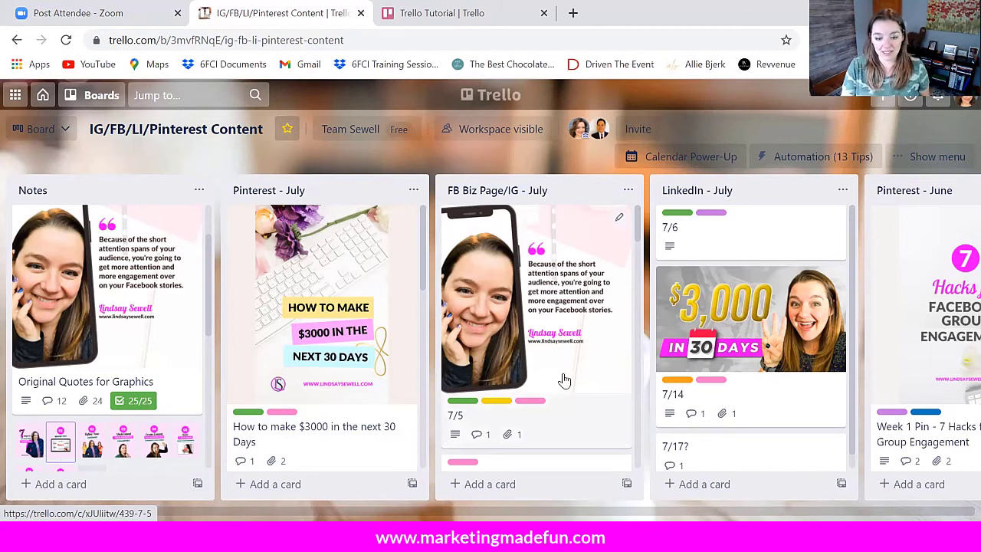
{"action": "scroll", "coordinate": [644, 286], "scroll_direction": "down", "scroll_amount": 5}
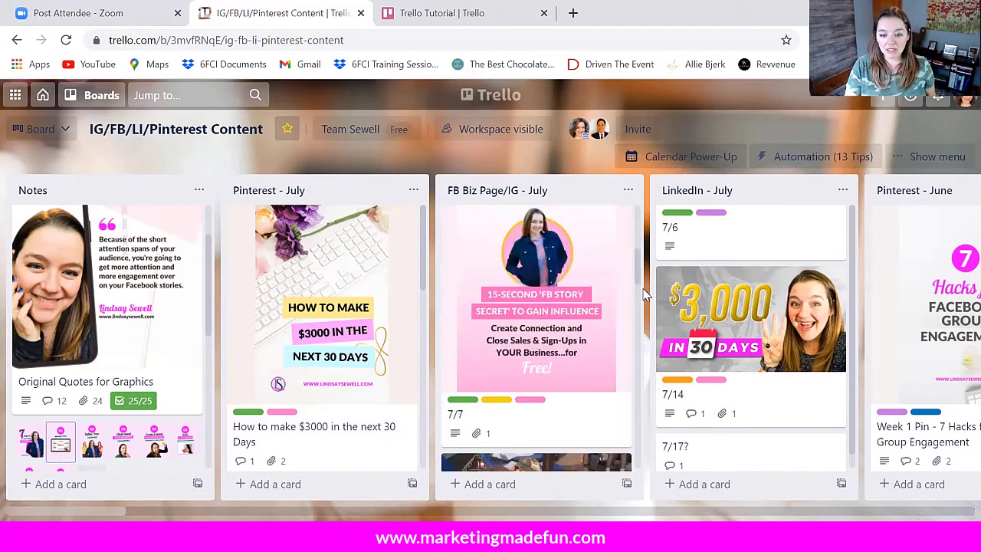
{"action": "scroll", "coordinate": [641, 378], "scroll_direction": "up", "scroll_amount": 3}
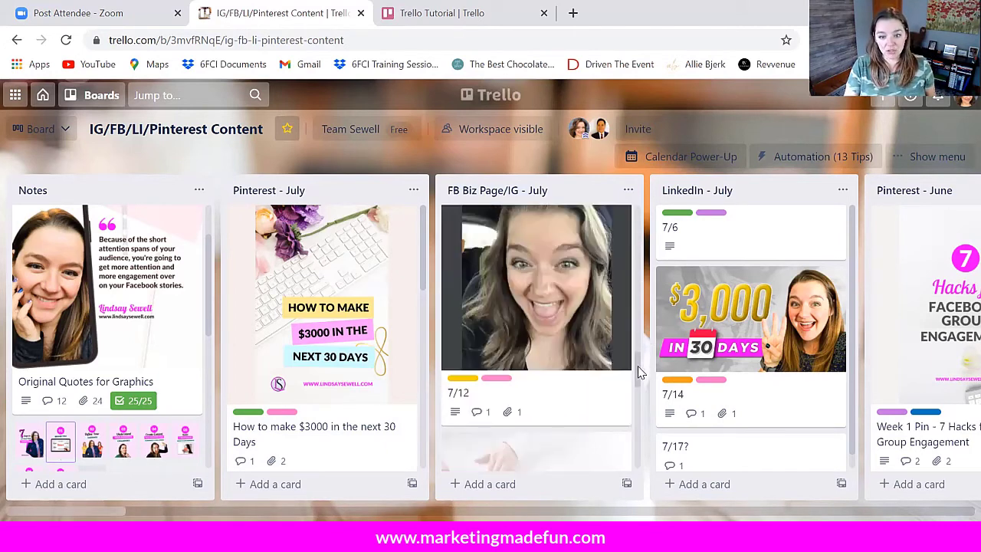
{"action": "scroll", "coordinate": [644, 374], "scroll_direction": "down", "scroll_amount": 1}
{"action": "scroll", "coordinate": [644, 374], "scroll_direction": "up", "scroll_amount": 1}
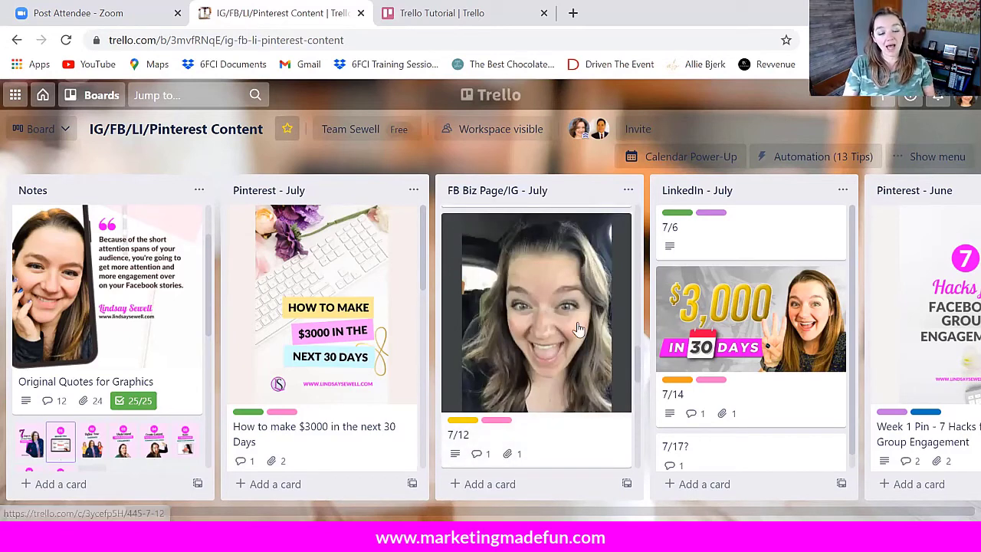
- Open the 7/12 card in FB Biz Page/IG - July and review its description, image attachment, comment and labels
{"action": "left_click", "coordinate": [585, 406]}
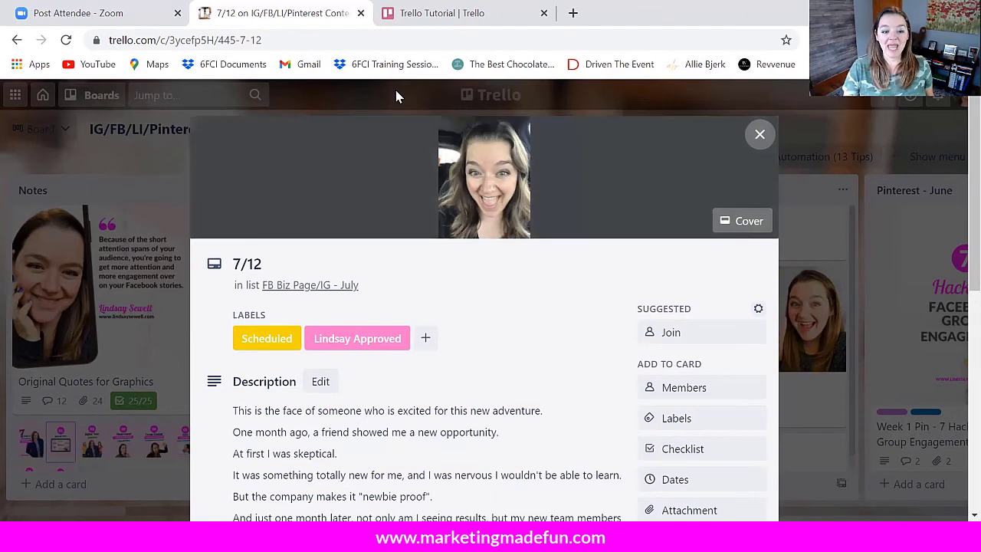
{"action": "scroll", "coordinate": [240, 319], "scroll_direction": "down", "scroll_amount": 2}
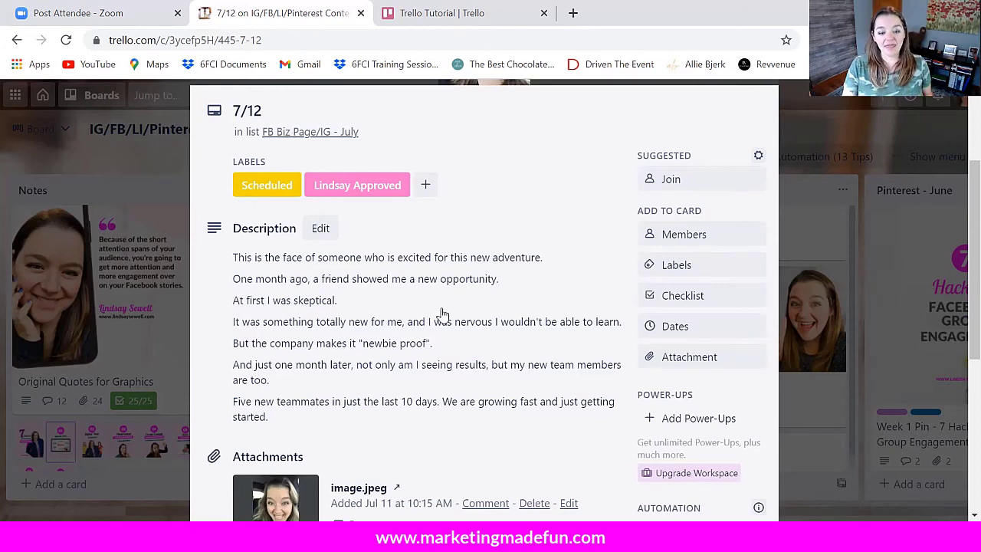
{"action": "scroll", "coordinate": [443, 314], "scroll_direction": "down", "scroll_amount": 5}
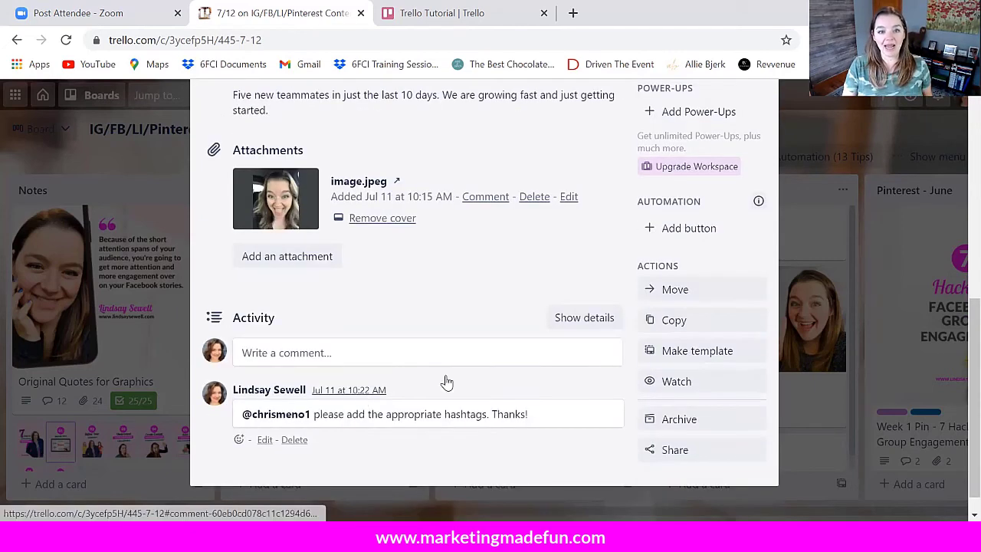
{"action": "scroll", "coordinate": [457, 377], "scroll_direction": "up", "scroll_amount": 5}
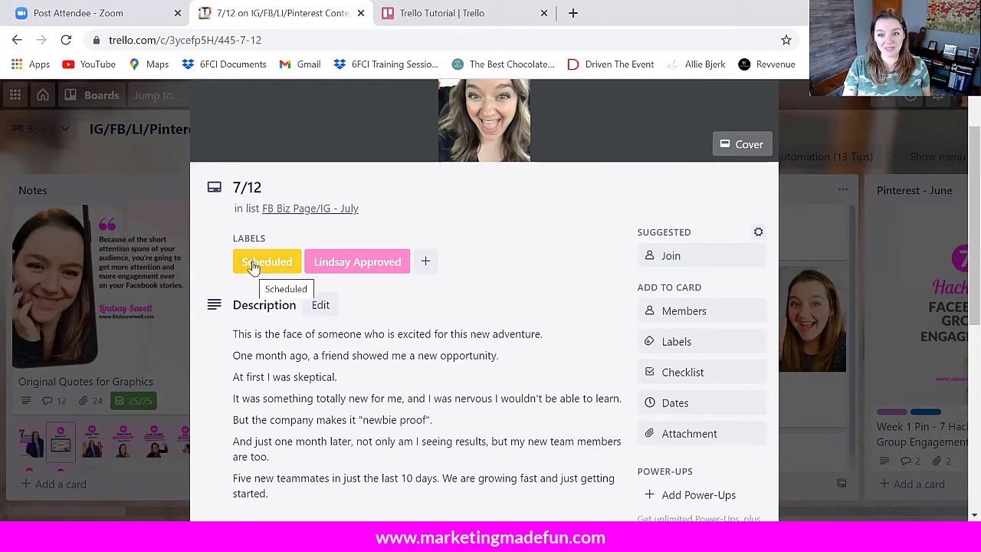
- Add the green Complete/Posted label to the 7/12 card and close the card
{"action": "left_click", "coordinate": [677, 342]}
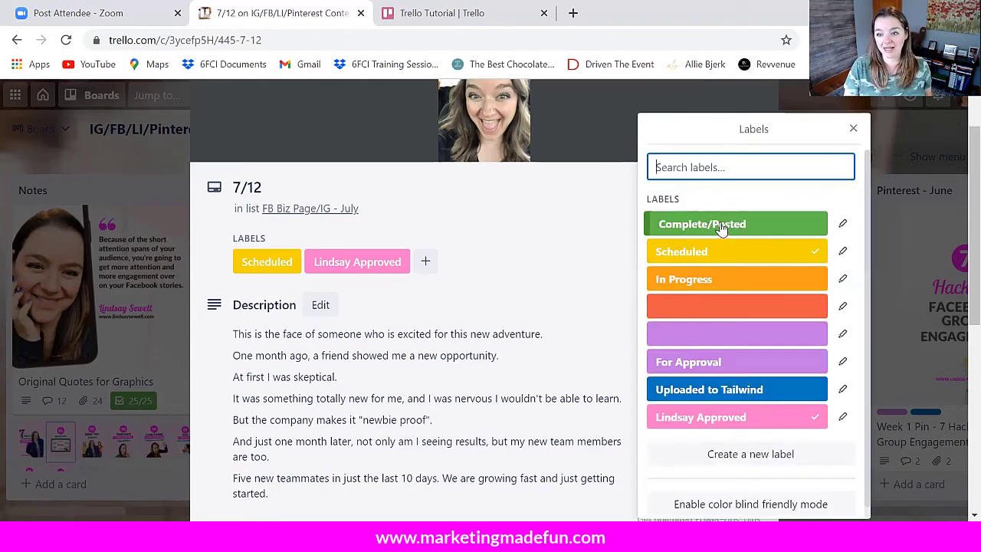
{"action": "left_click", "coordinate": [717, 229]}
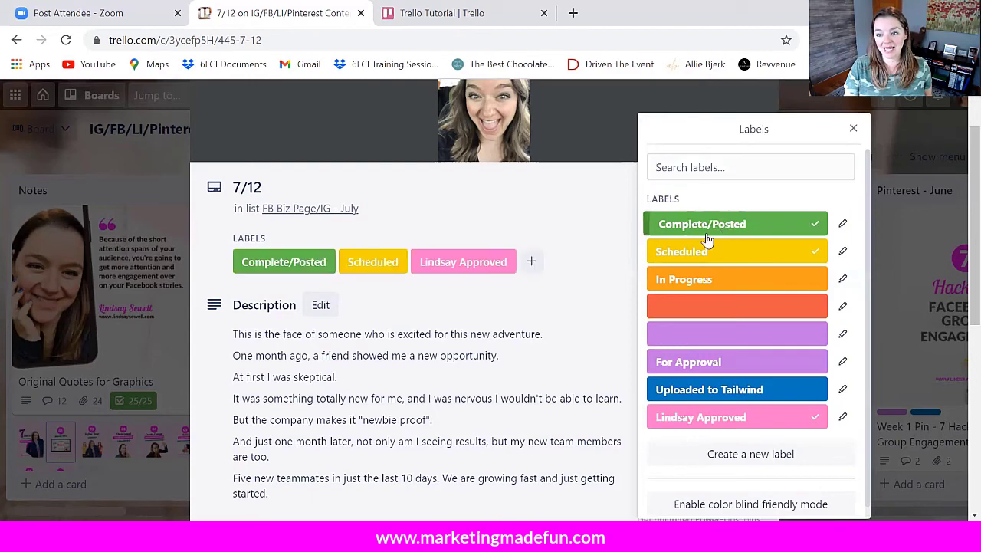
{"action": "left_click", "coordinate": [559, 325]}
{"action": "left_click", "coordinate": [577, 187]}
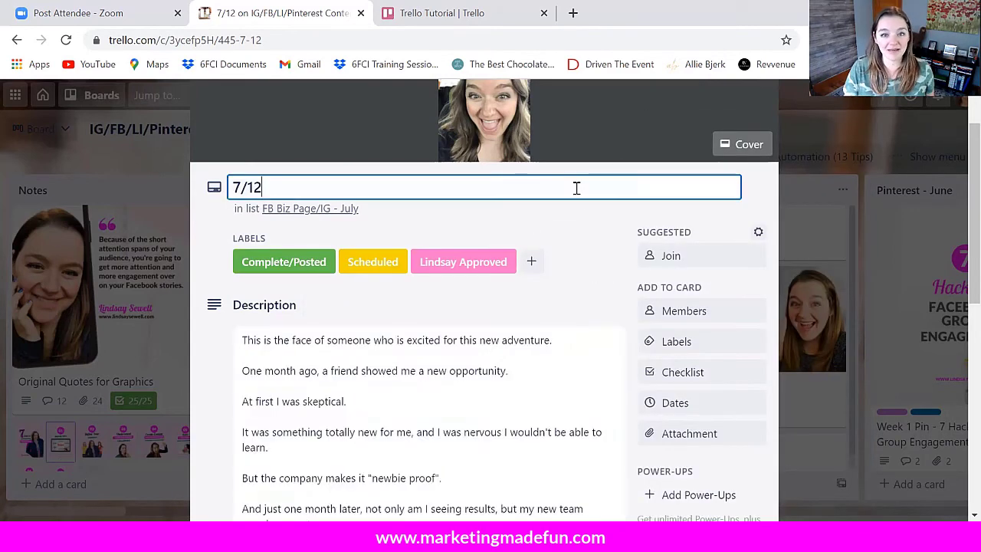
{"action": "scroll", "coordinate": [783, 146], "scroll_direction": "up", "scroll_amount": 1}
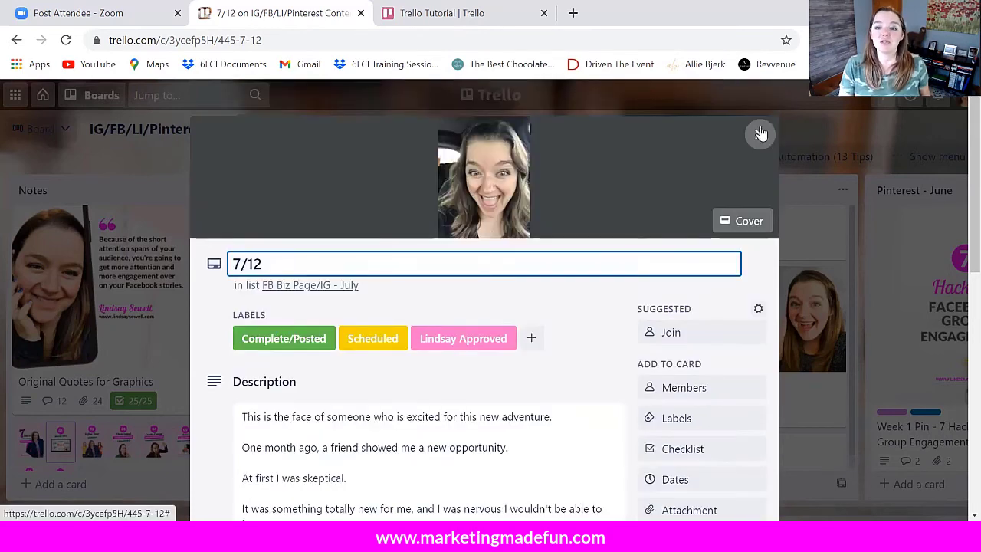
{"action": "left_click", "coordinate": [760, 136]}
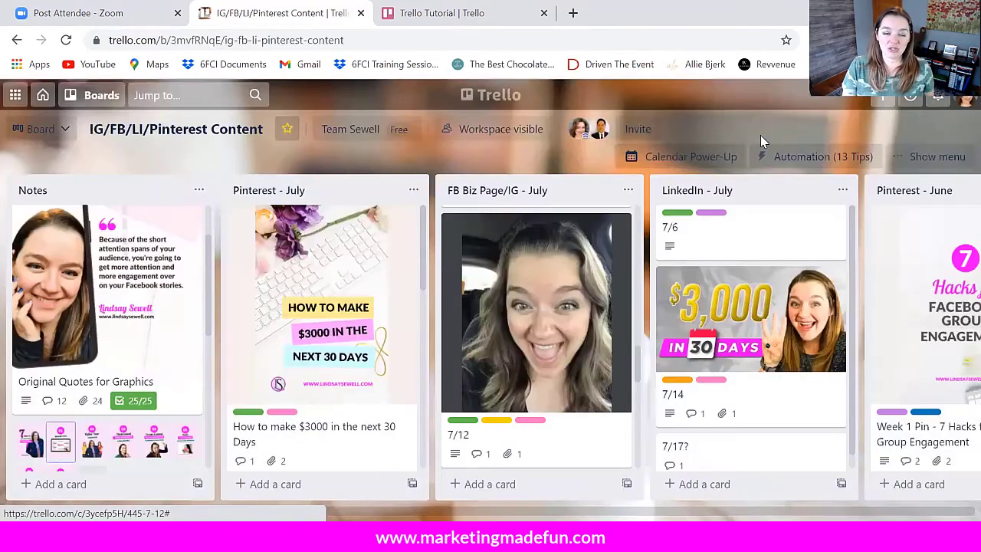